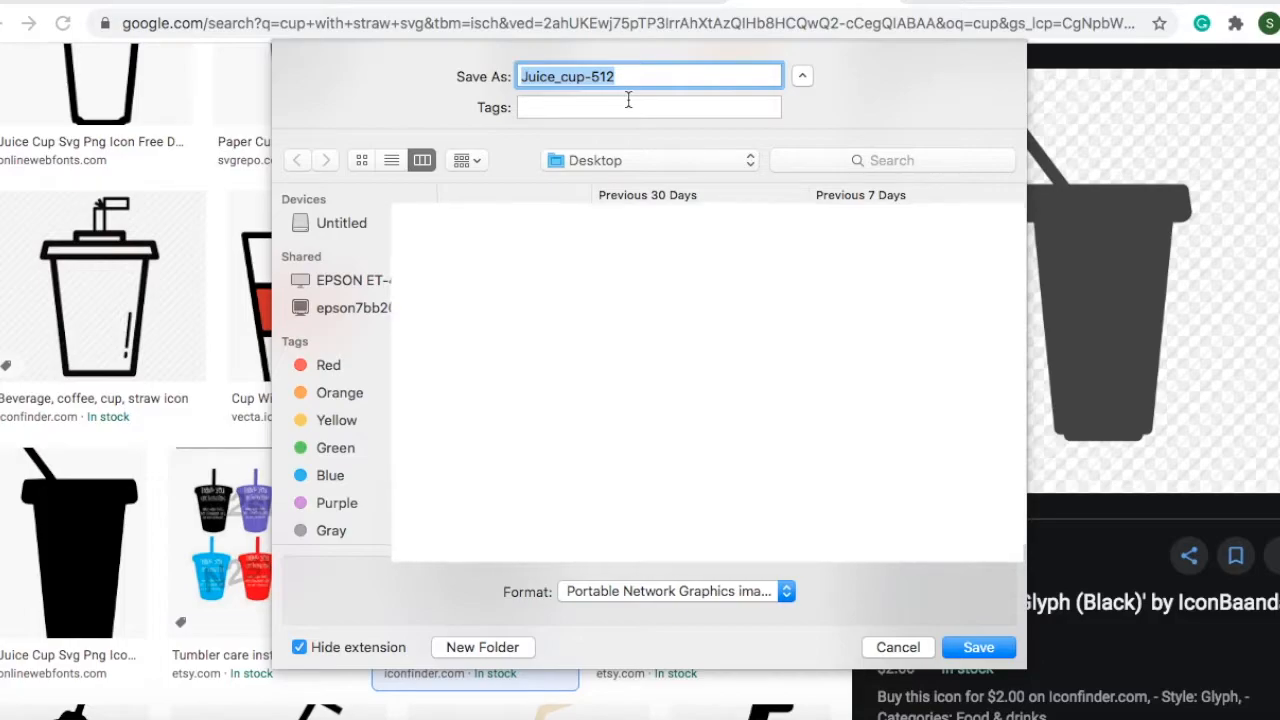
# Step: Save the cup image to the Desktop as a PNG named strawcupsvg
pyautogui.press('BackSpace')
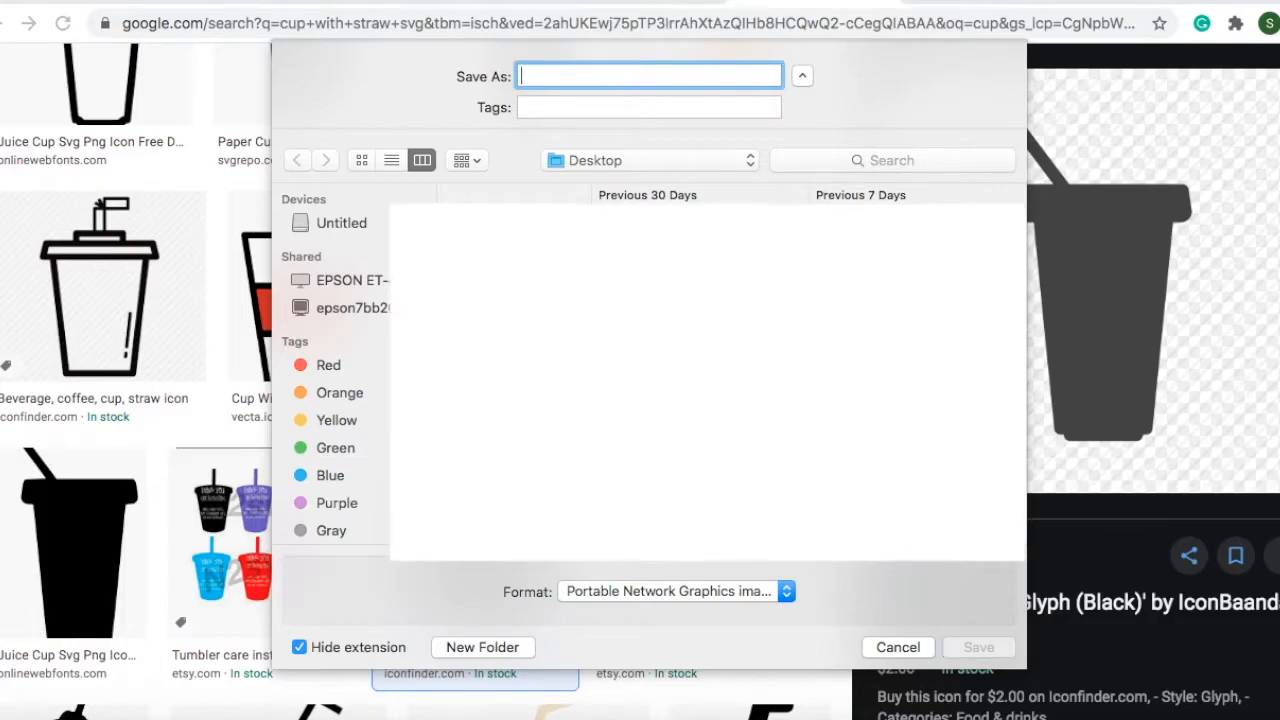
pyautogui.write('strawcup')
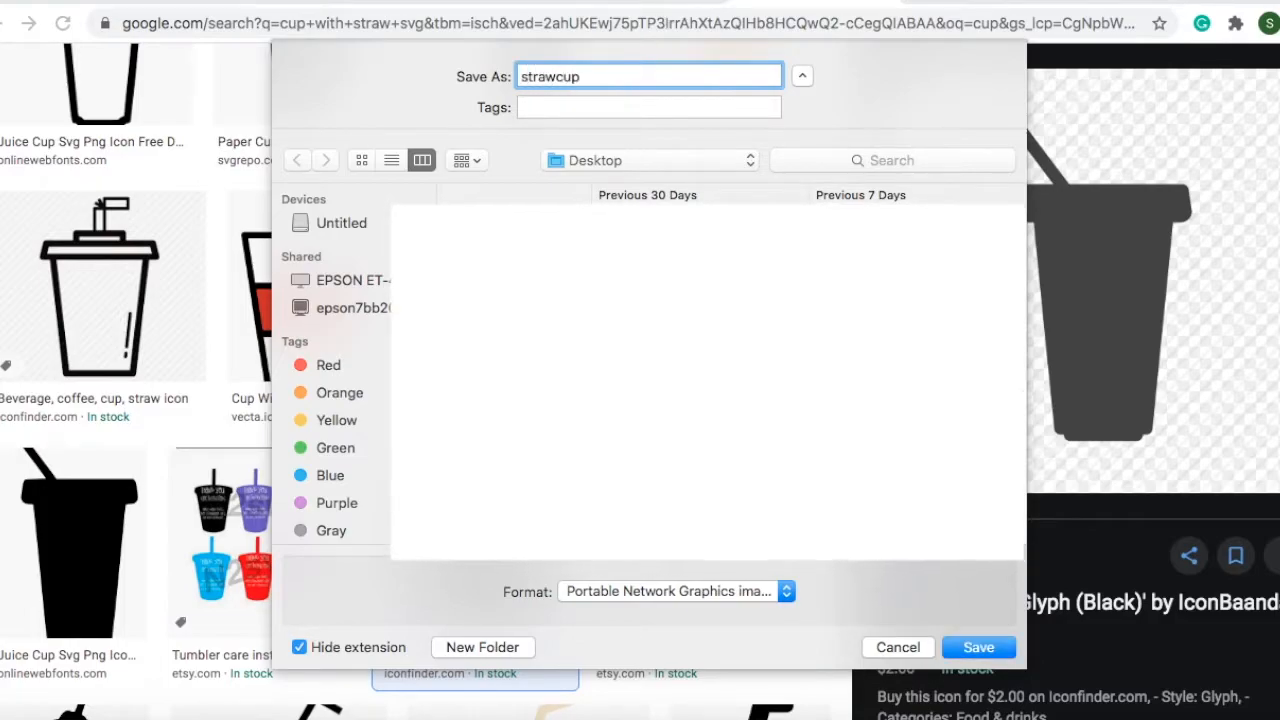
pyautogui.write('svg')
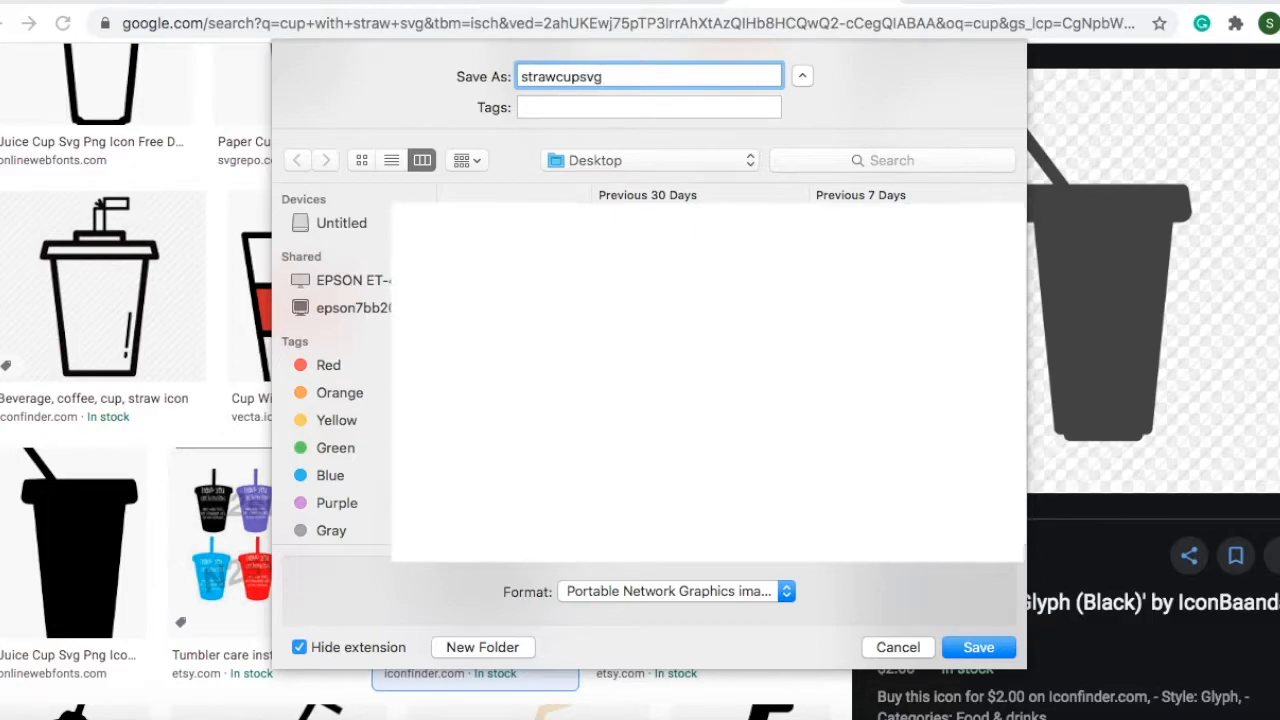
pyautogui.click(629, 590)
pyautogui.click(660, 590)
pyautogui.click(978, 648)
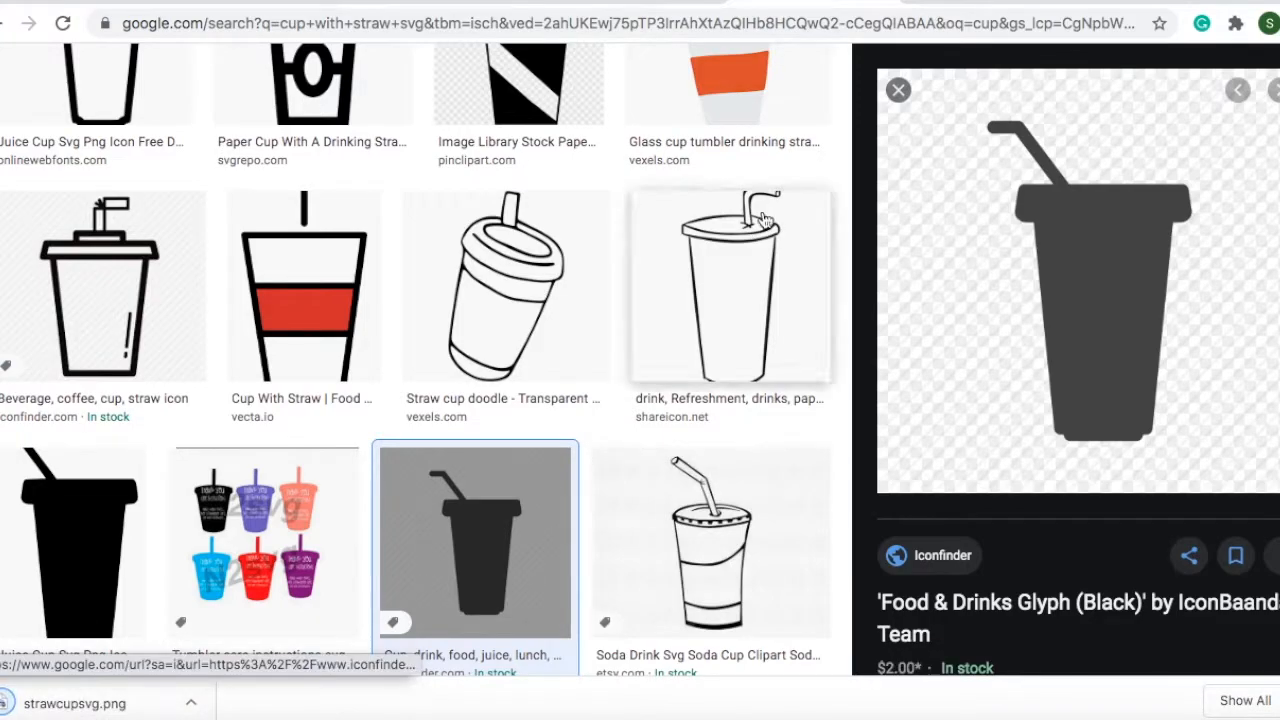
# Step: Switch to Cricut Design Space, upload strawcupsvg.png as a Complex image and preview its cut outline
pyautogui.click(959, 718)
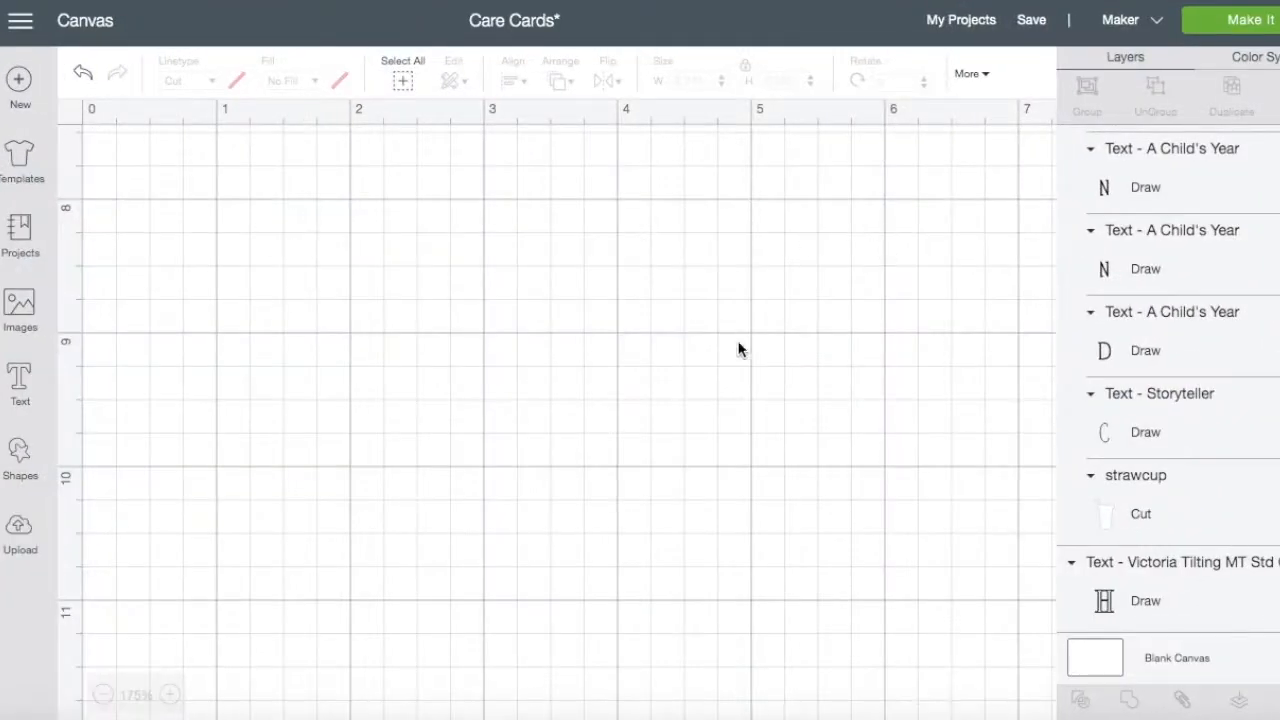
pyautogui.click(15, 540)
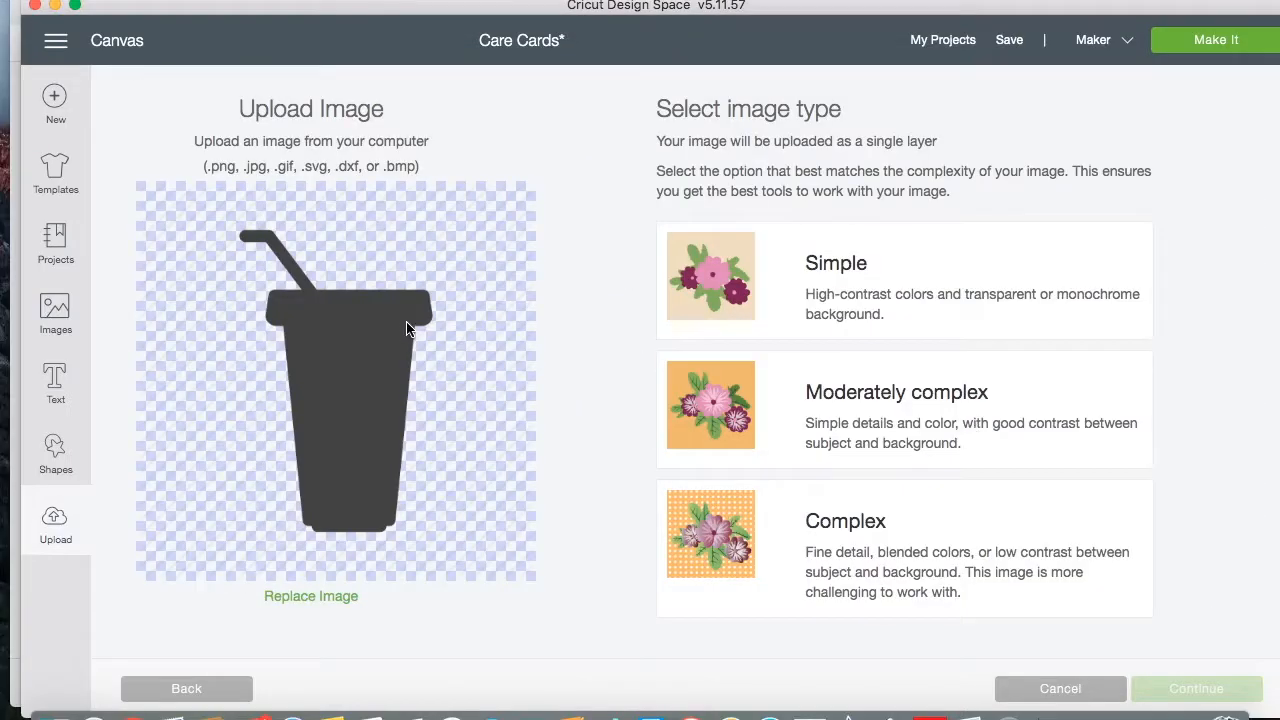
pyautogui.click(900, 553)
pyautogui.click(1229, 707)
pyautogui.click(563, 690)
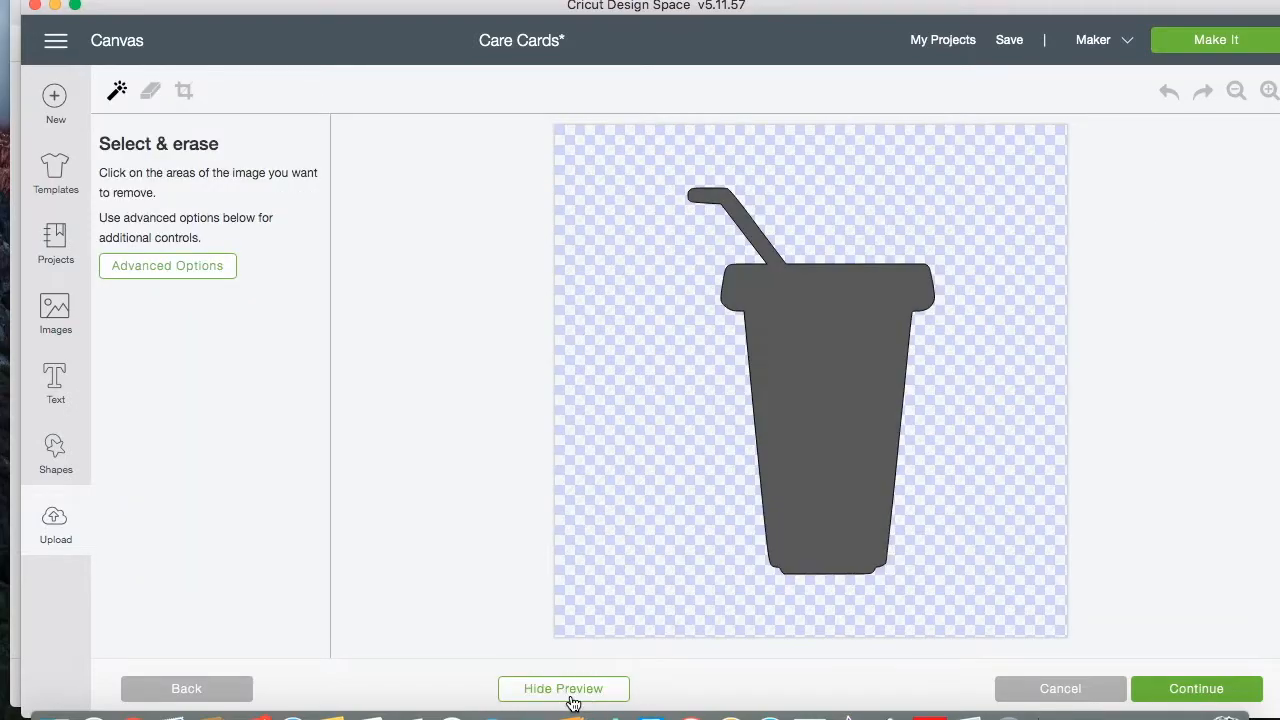
# Step: Save the upload as a Cut image named strawcupsvg and insert it into the Care Cards canvas
pyautogui.click(618, 680)
pyautogui.click(1205, 695)
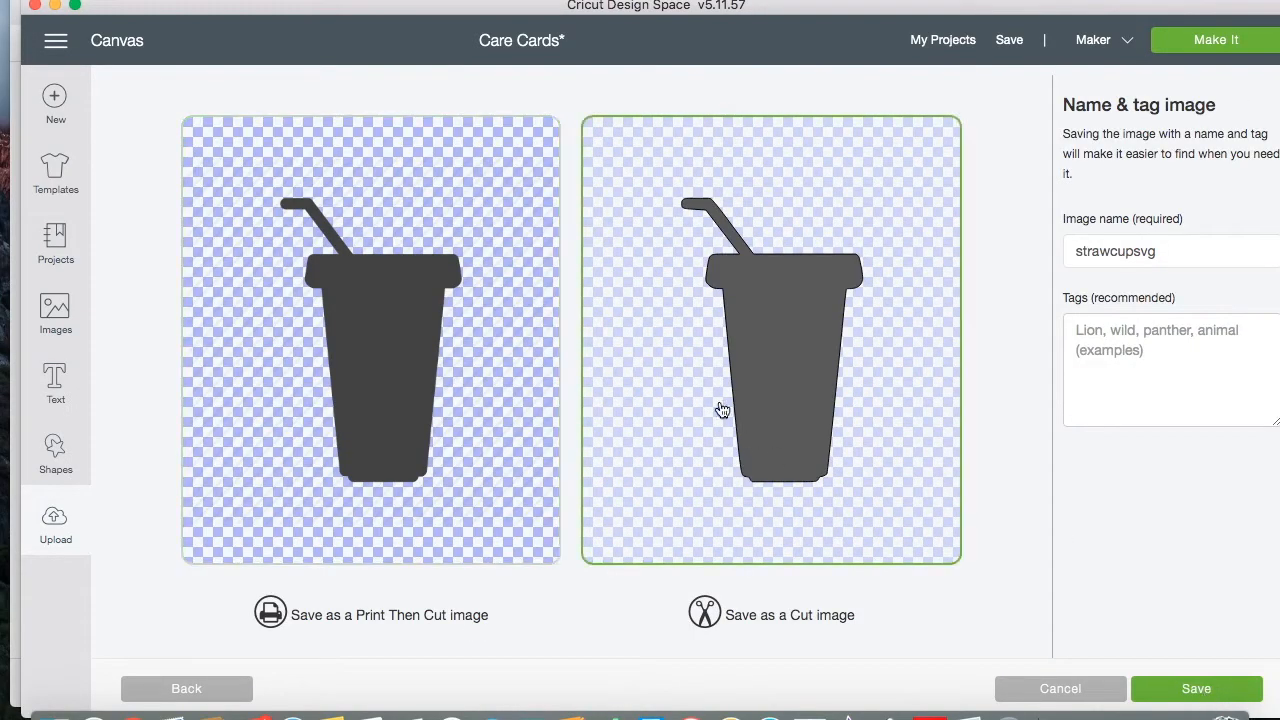
pyautogui.click(1196, 688)
pyautogui.click(1240, 700)
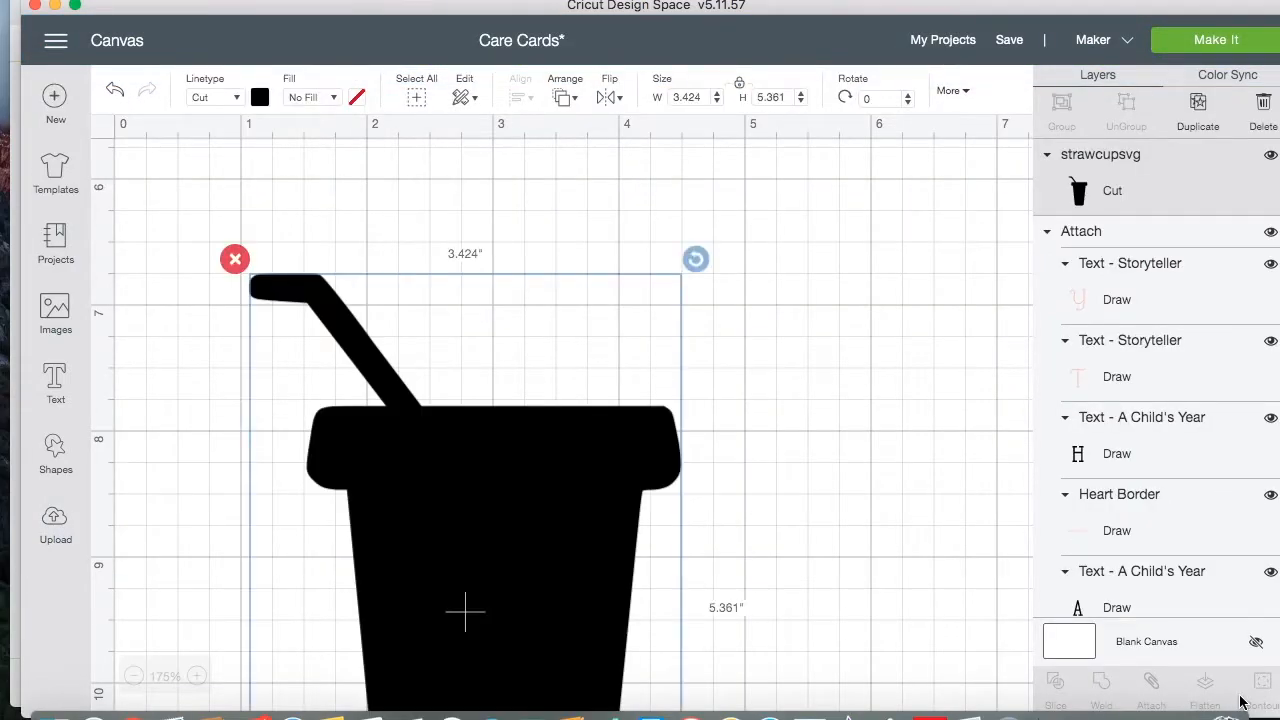
# Step: Move the cup shape right and down so its upper-left corner sits at about 2.2 in across and 7.2 in down
pyautogui.scroll(-3, 643, 563)
pyautogui.click(134, 677)
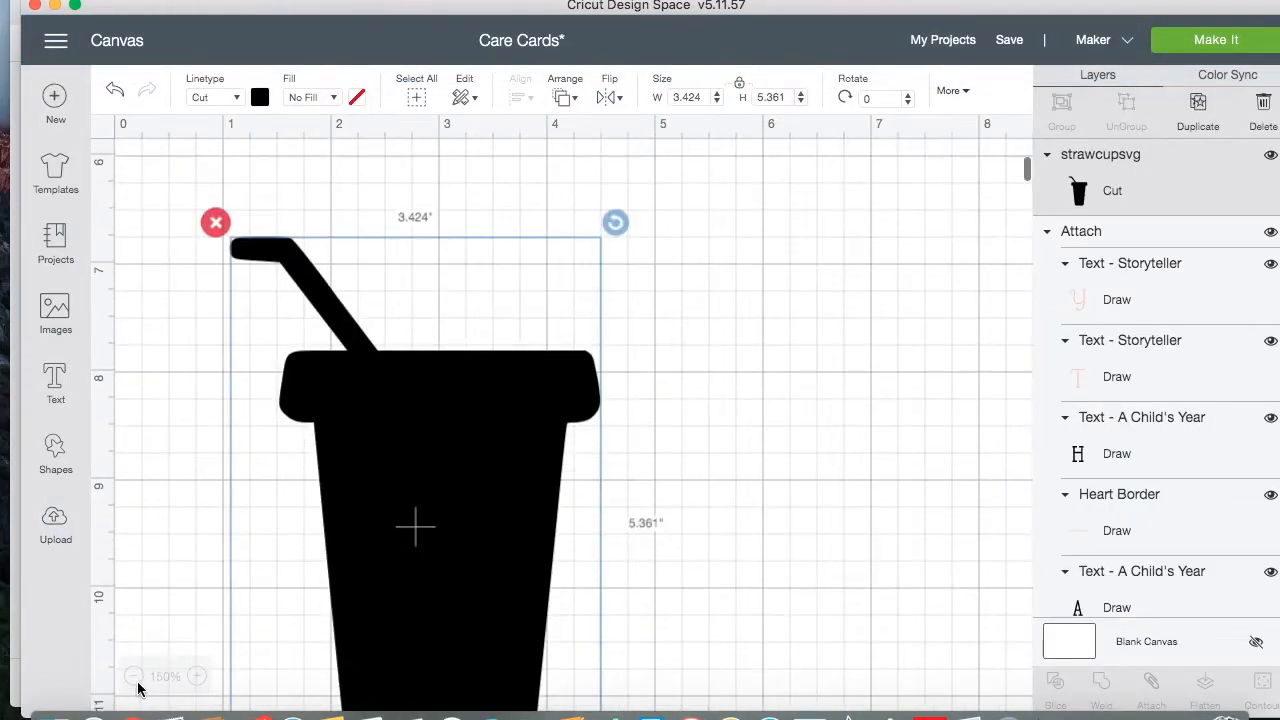
pyautogui.scroll(-3, 137, 684)
pyautogui.click(134, 677)
pyautogui.scroll(5, 279, 503)
pyautogui.scroll(-1, 278, 502)
pyautogui.click(440, 532)
pyautogui.moveTo(440, 532); pyautogui.dragTo(541, 574)
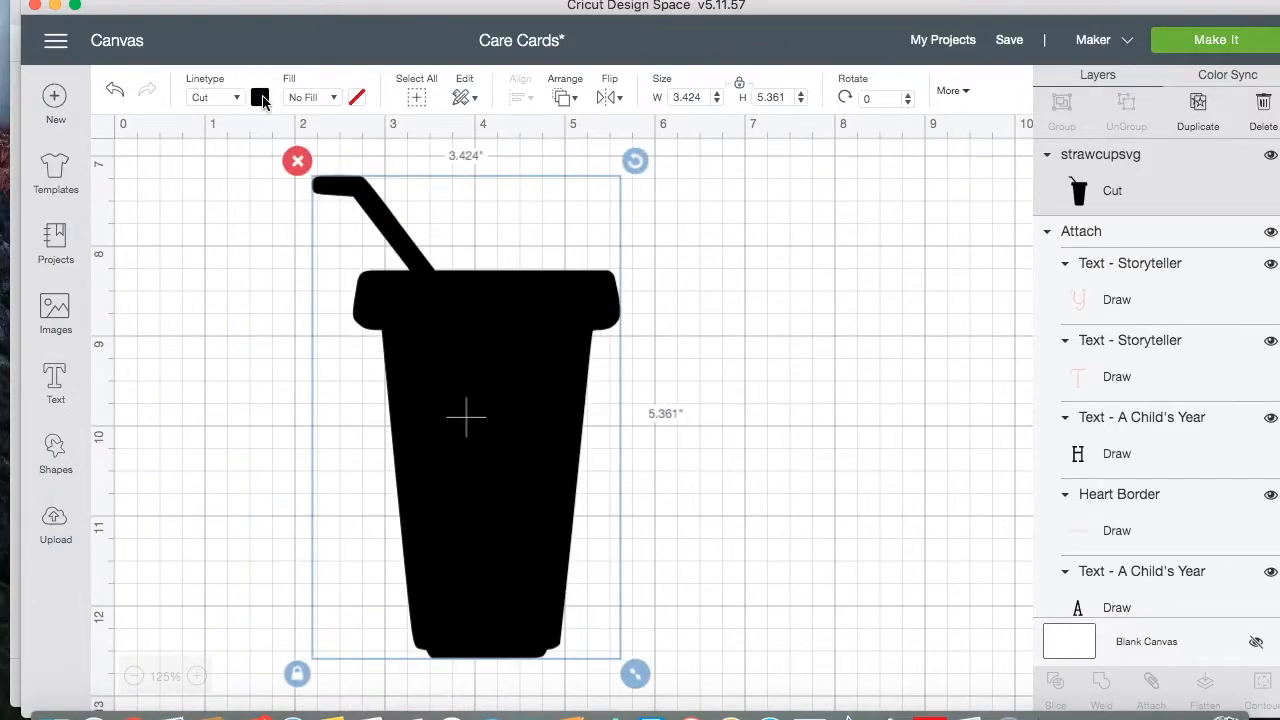
# Step: Change the cup shape's material colour from the palette to white
pyautogui.click(260, 98)
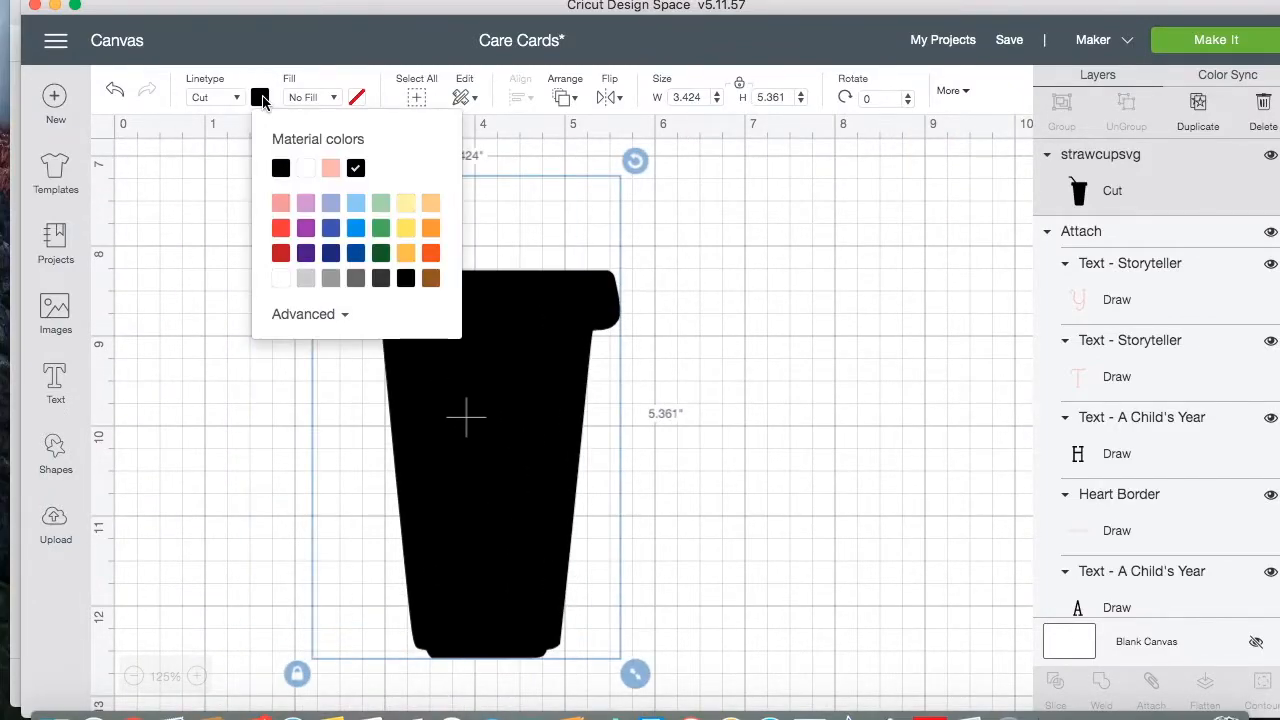
pyautogui.click(308, 171)
pyautogui.click(585, 490)
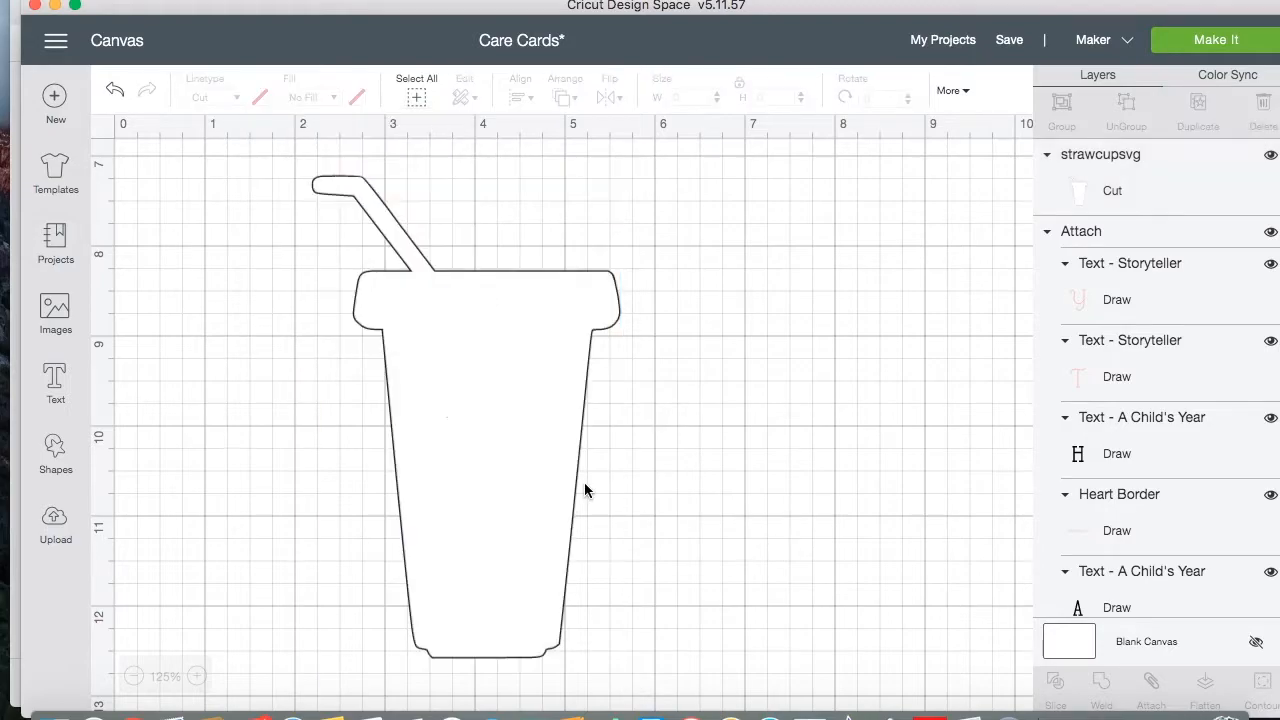
# Step: Resize the cup shape with unlocked proportions to 2.711 in wide and 4.151 in high
pyautogui.click(522, 456)
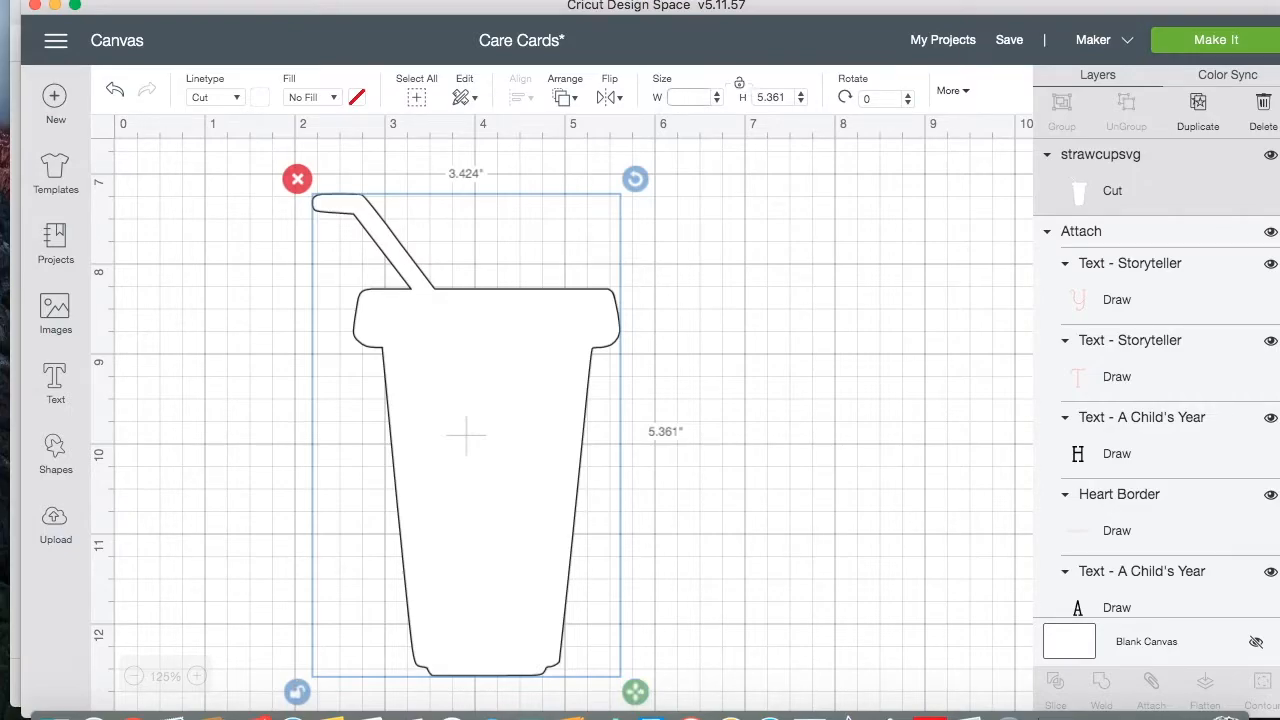
pyautogui.click(790, 97)
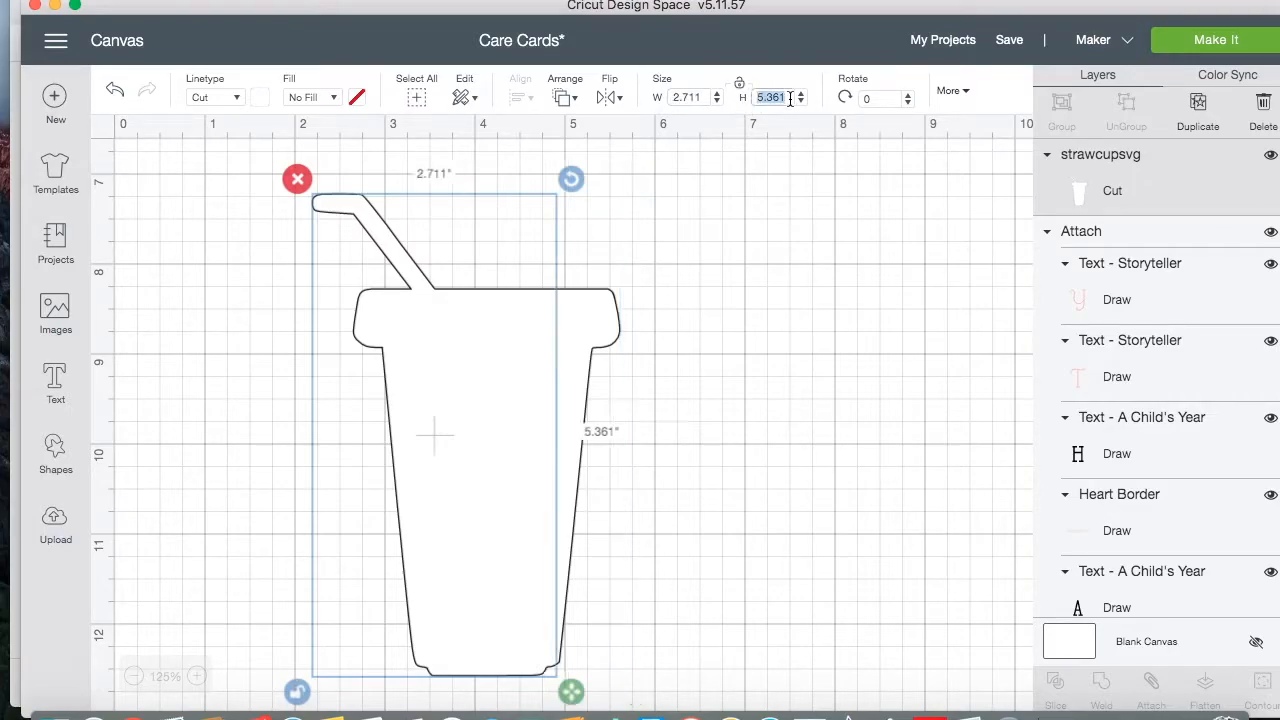
pyautogui.write('4.151')
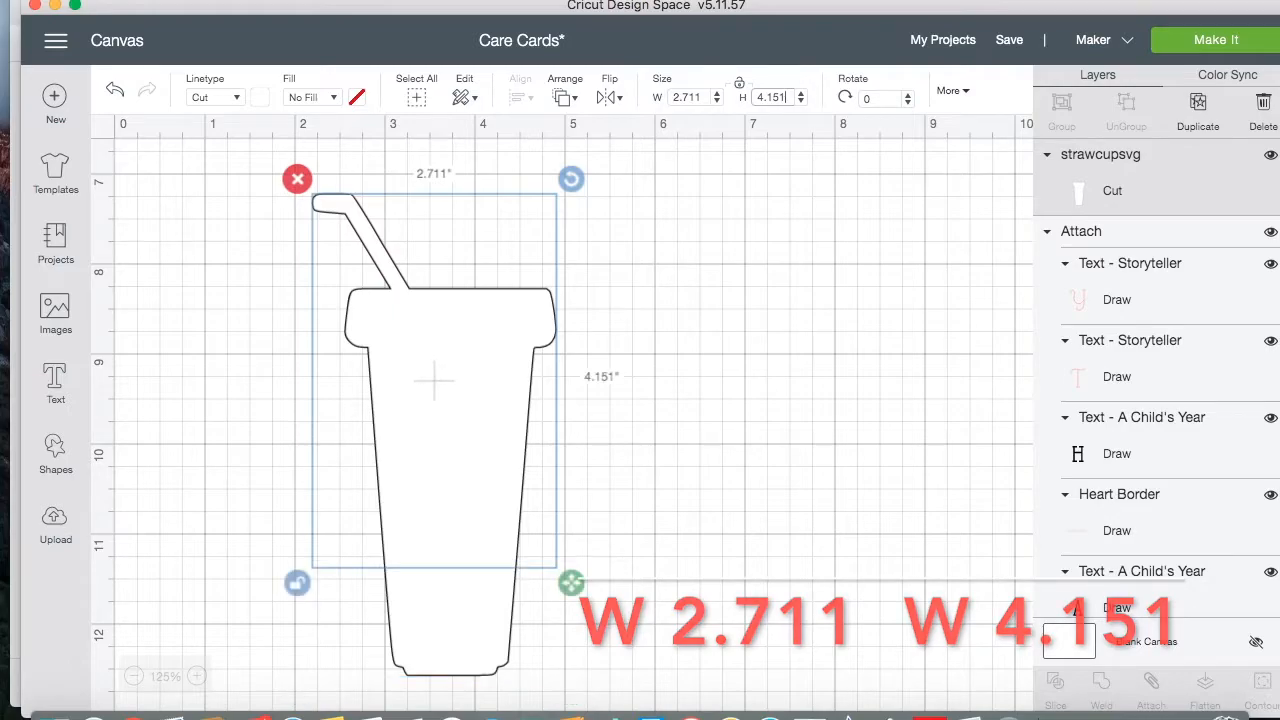
pyautogui.press('Return')
pyautogui.click(704, 508)
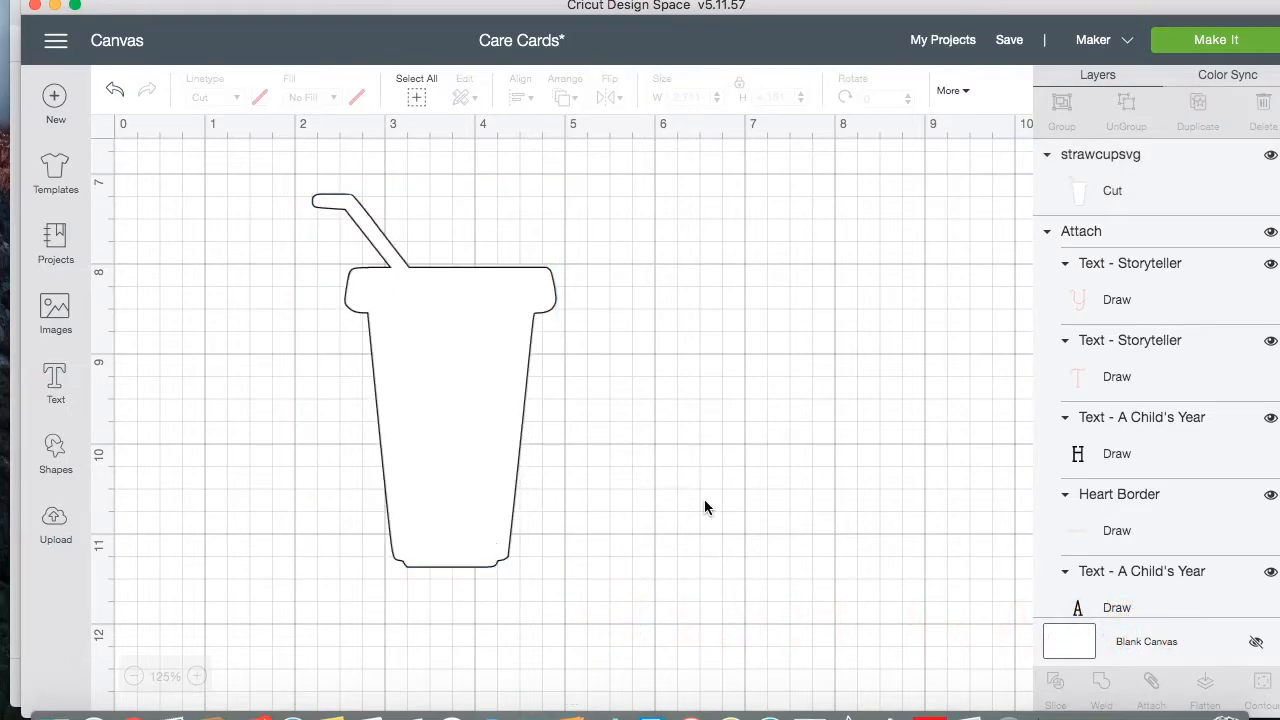
# Step: Add a text object reading "Care Instructions" above the cup shape
pyautogui.click(447, 483)
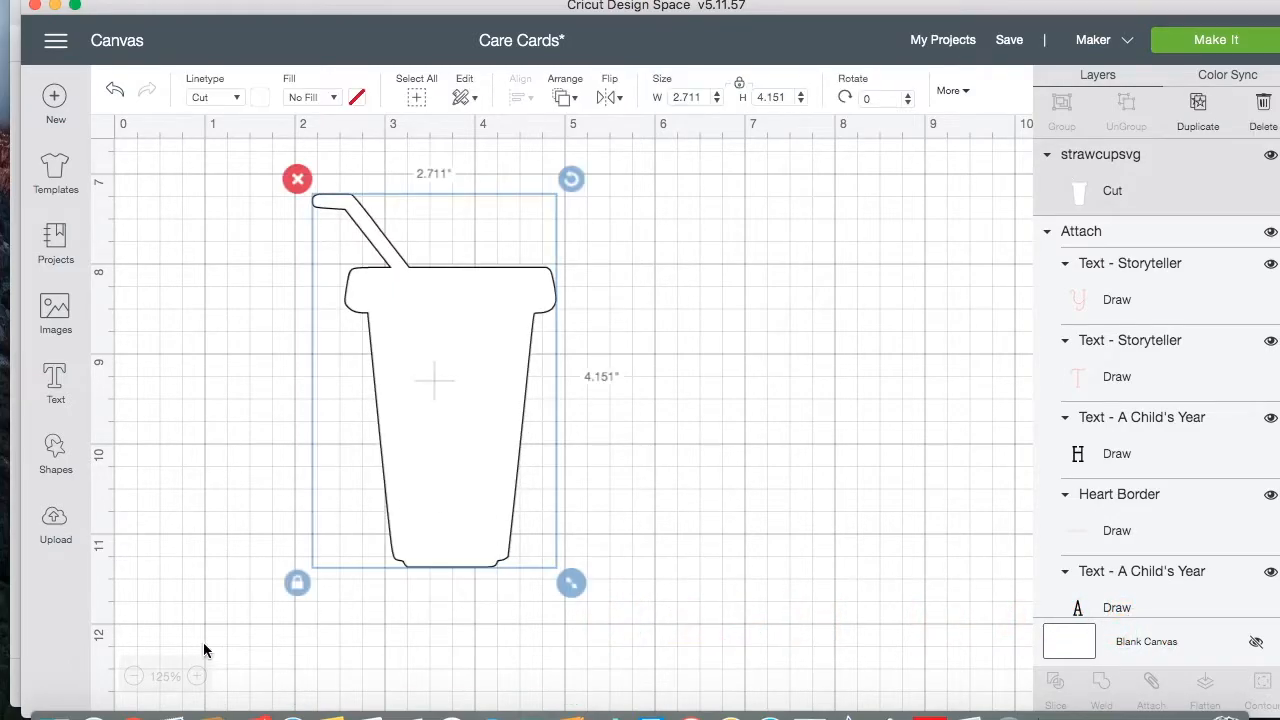
pyautogui.click(198, 676)
pyautogui.scroll(-4, 383, 642)
pyautogui.scroll(2, 383, 642)
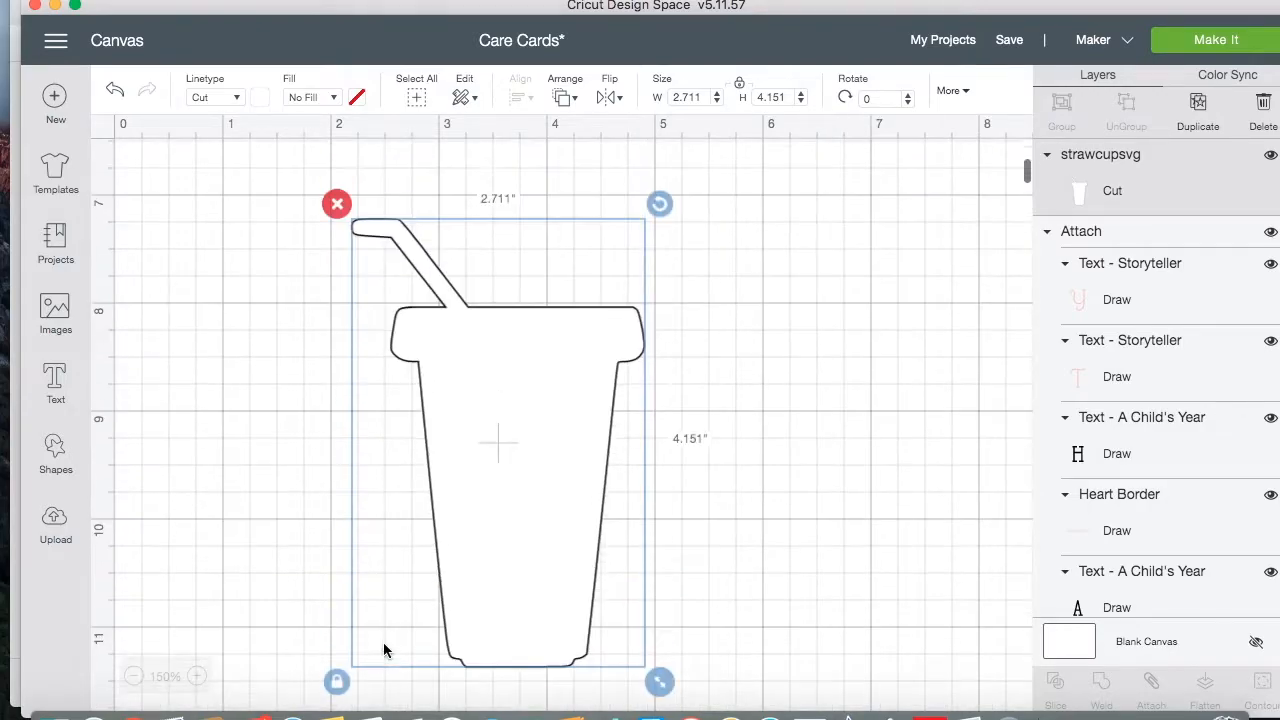
pyautogui.scroll(2, 588, 390)
pyautogui.click(53, 388)
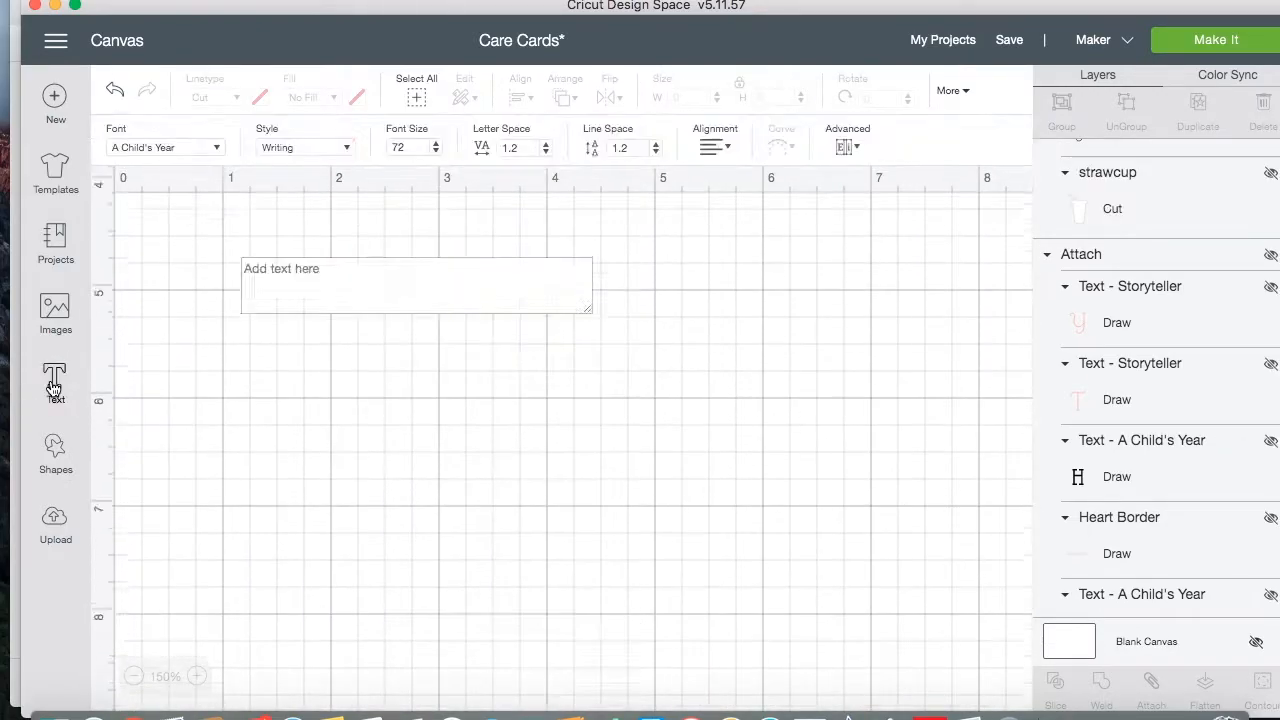
pyautogui.click(346, 600)
pyautogui.write('C')
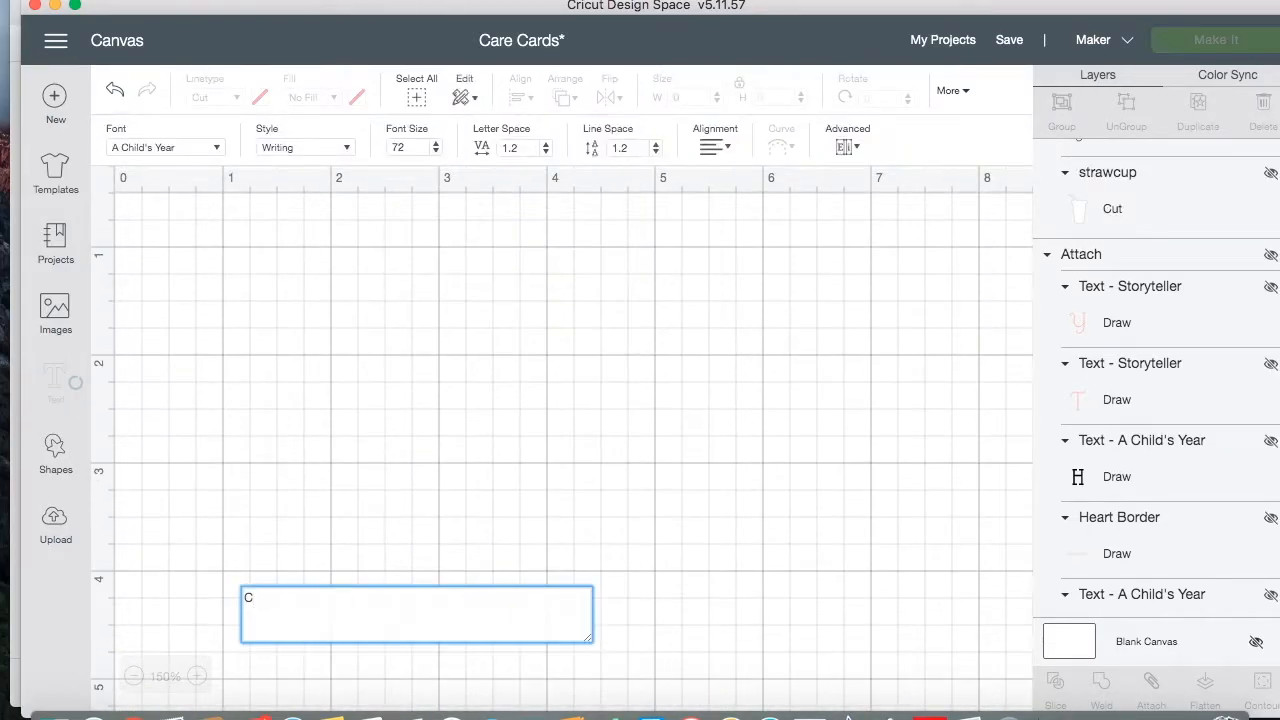
pyautogui.write('are In')
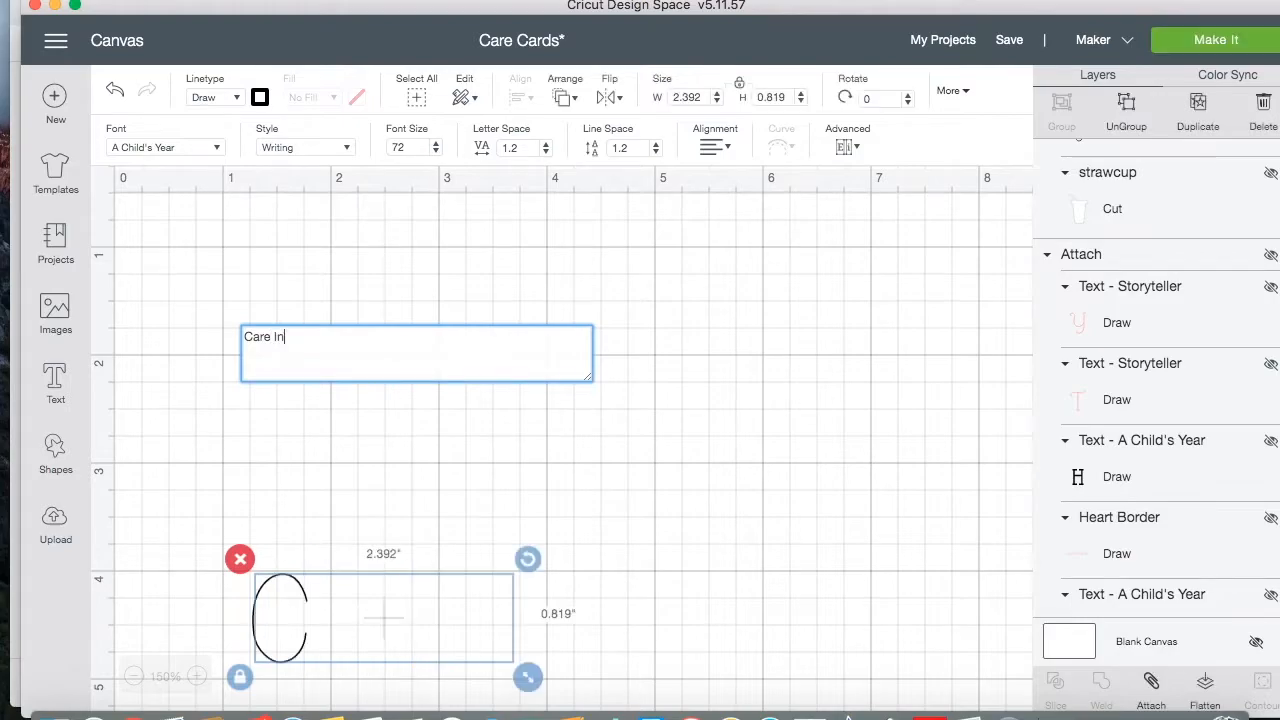
pyautogui.write('struc')
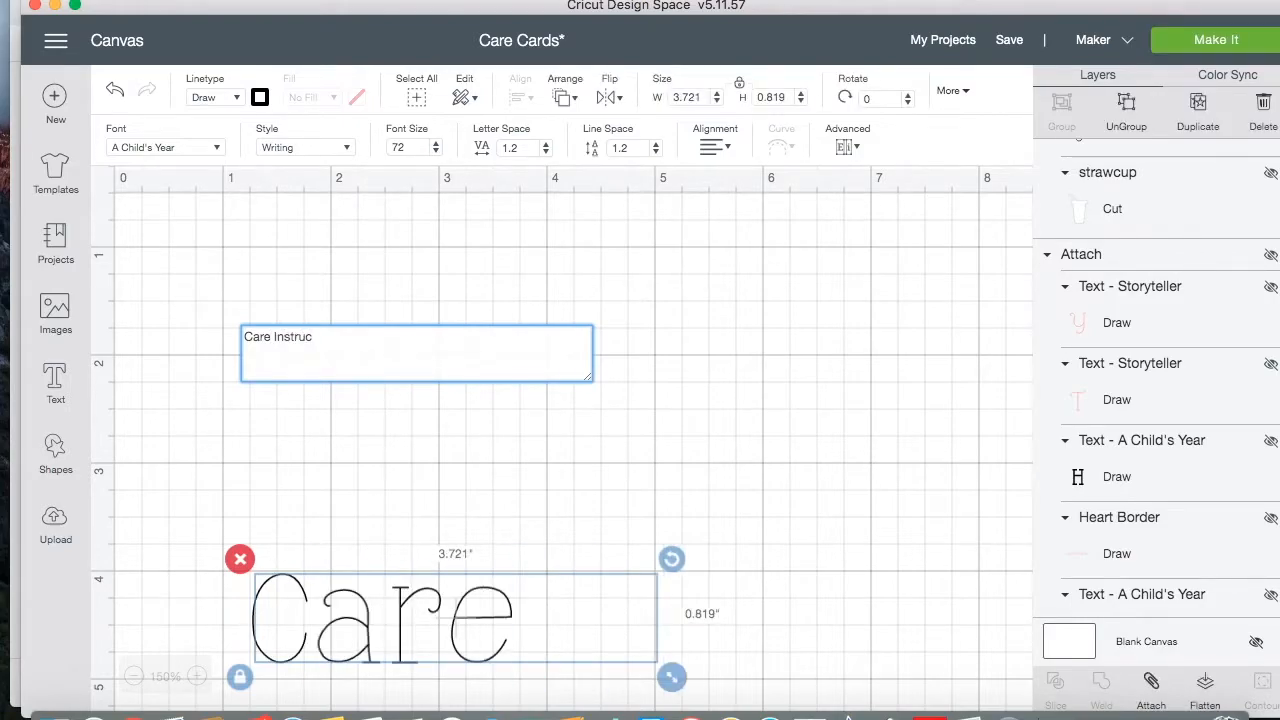
pyautogui.write('tions')
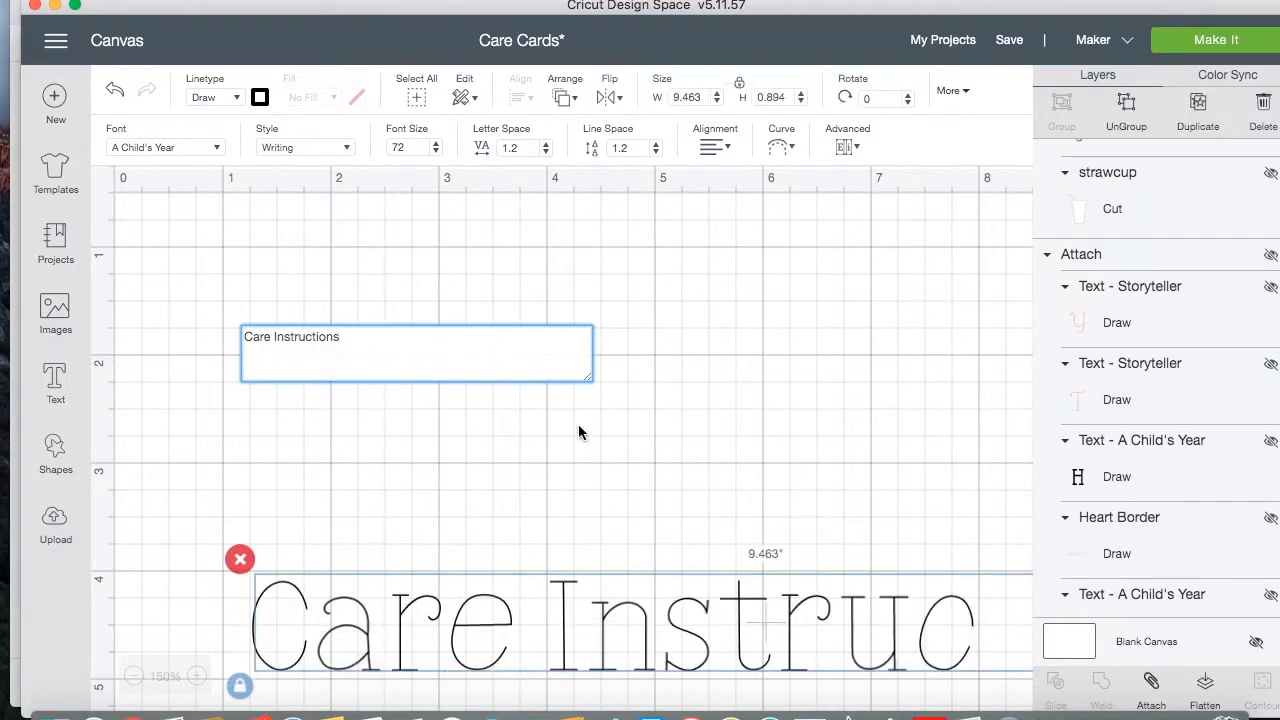
# Step: Scale the "Care Instructions" text down proportionally to a font size of about 22
pyautogui.click(578, 426)
pyautogui.scroll(-2, 510, 646)
pyautogui.hscroll(2, 510, 646)
pyautogui.click(785, 522)
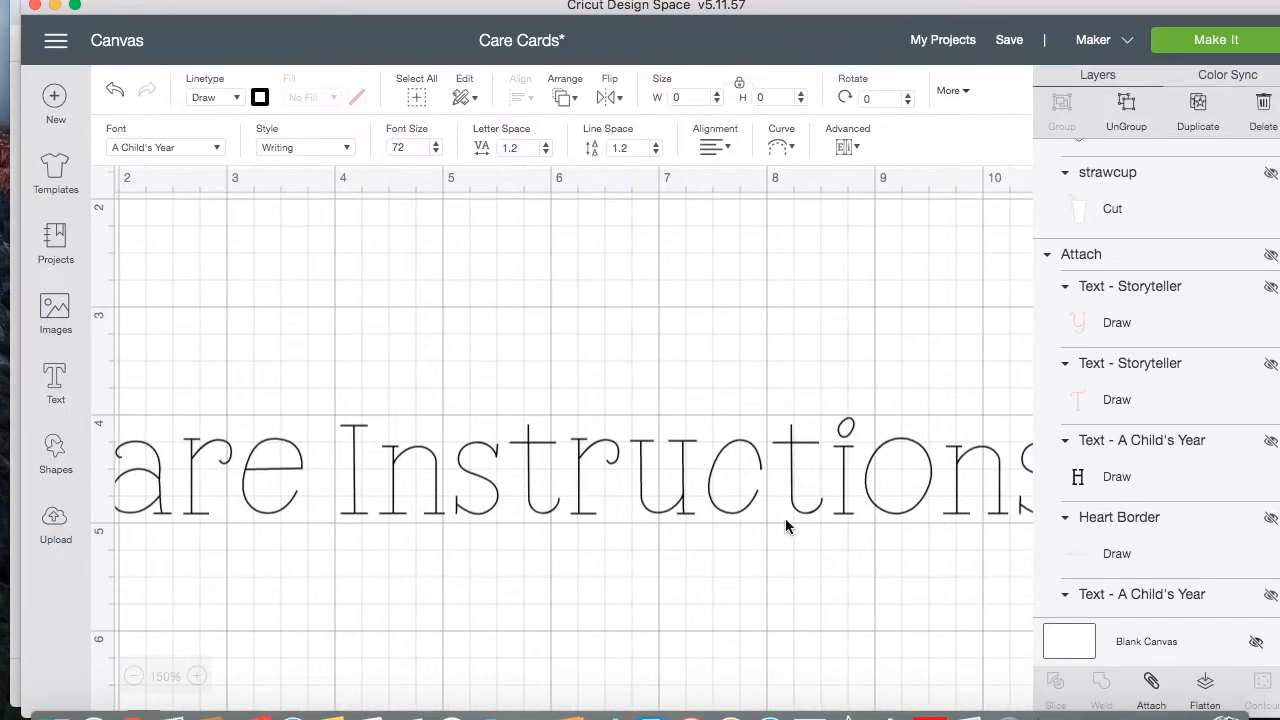
pyautogui.hscroll(3, 786, 527)
pyautogui.click(715, 489)
pyautogui.moveTo(774, 529); pyautogui.dragTo(328, 358)
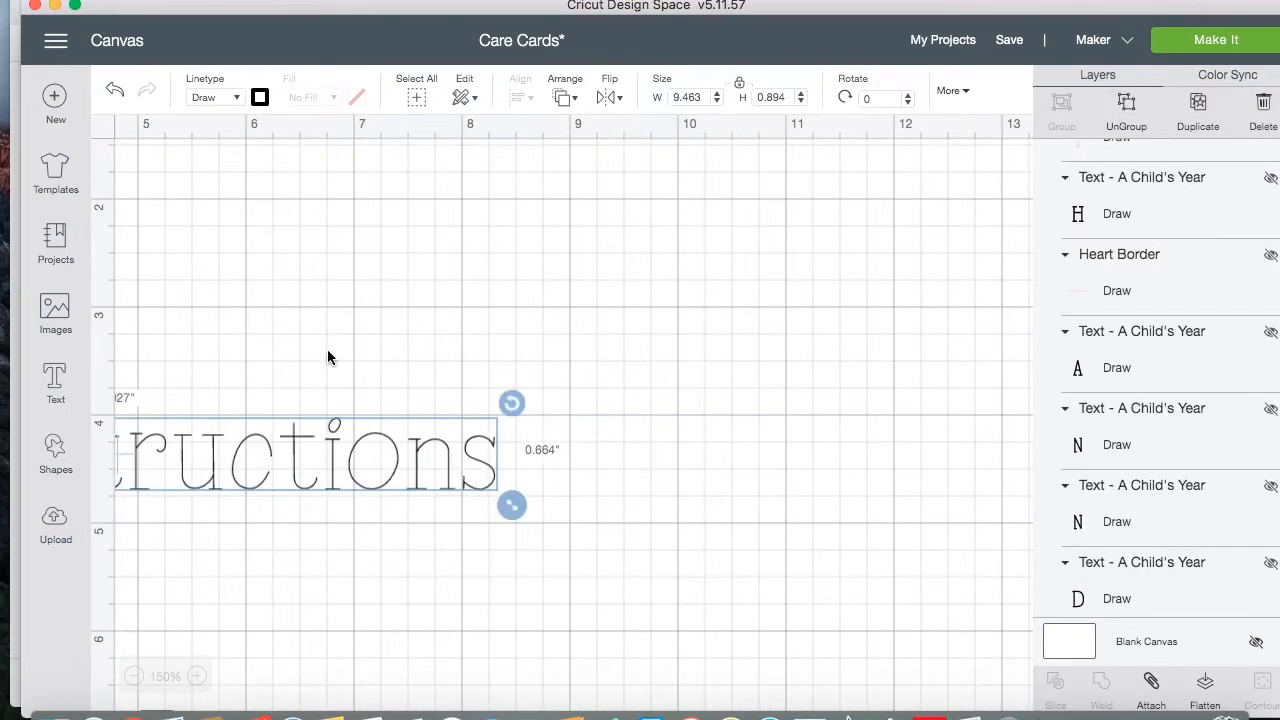
pyautogui.hscroll(-5, 604, 457)
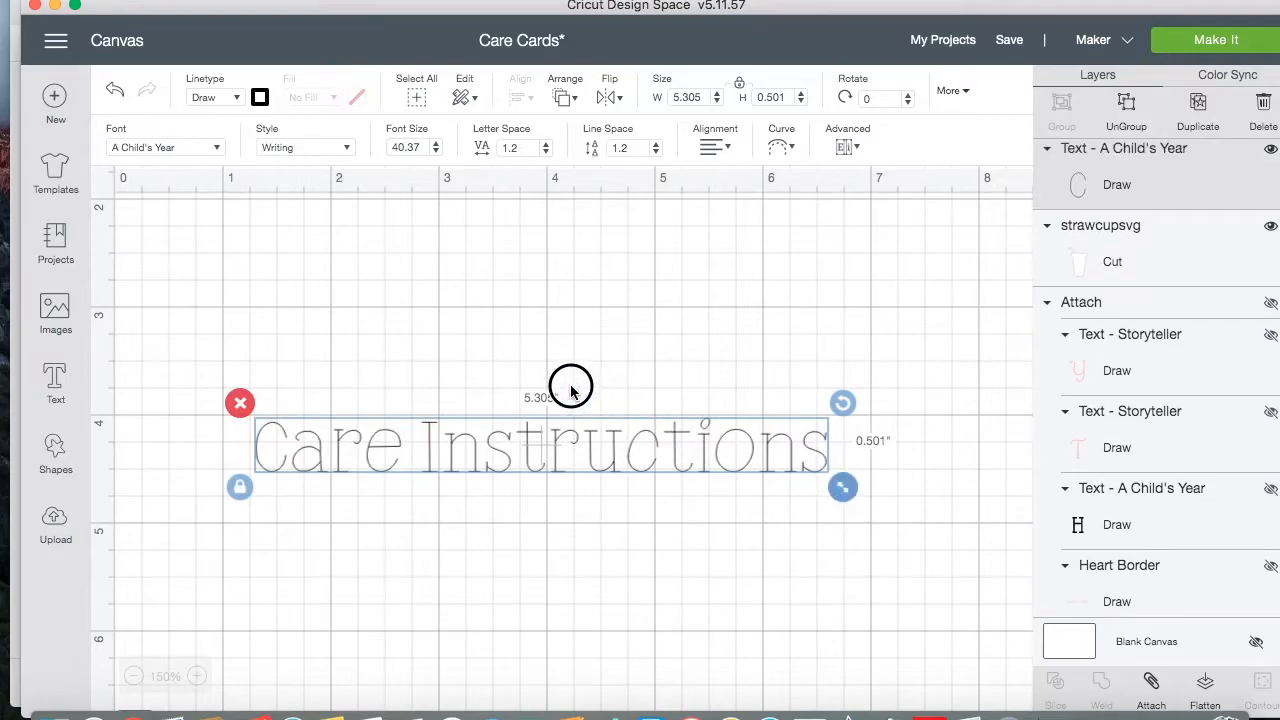
pyautogui.click(422, 470)
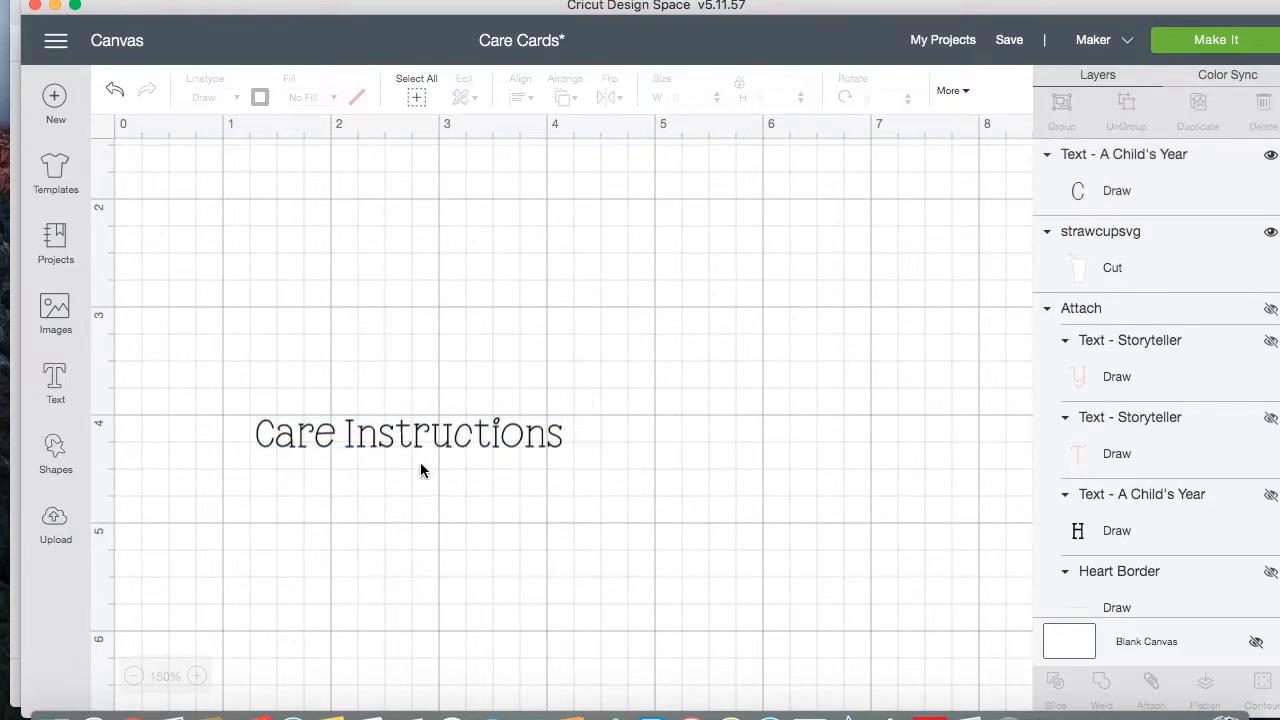
# Step: Filter the fonts to Writing and set the "Care Instructions" text to the Storyteller font
pyautogui.click(197, 676)
pyautogui.click(197, 676)
pyautogui.scroll(-3, 330, 500)
pyautogui.click(319, 368)
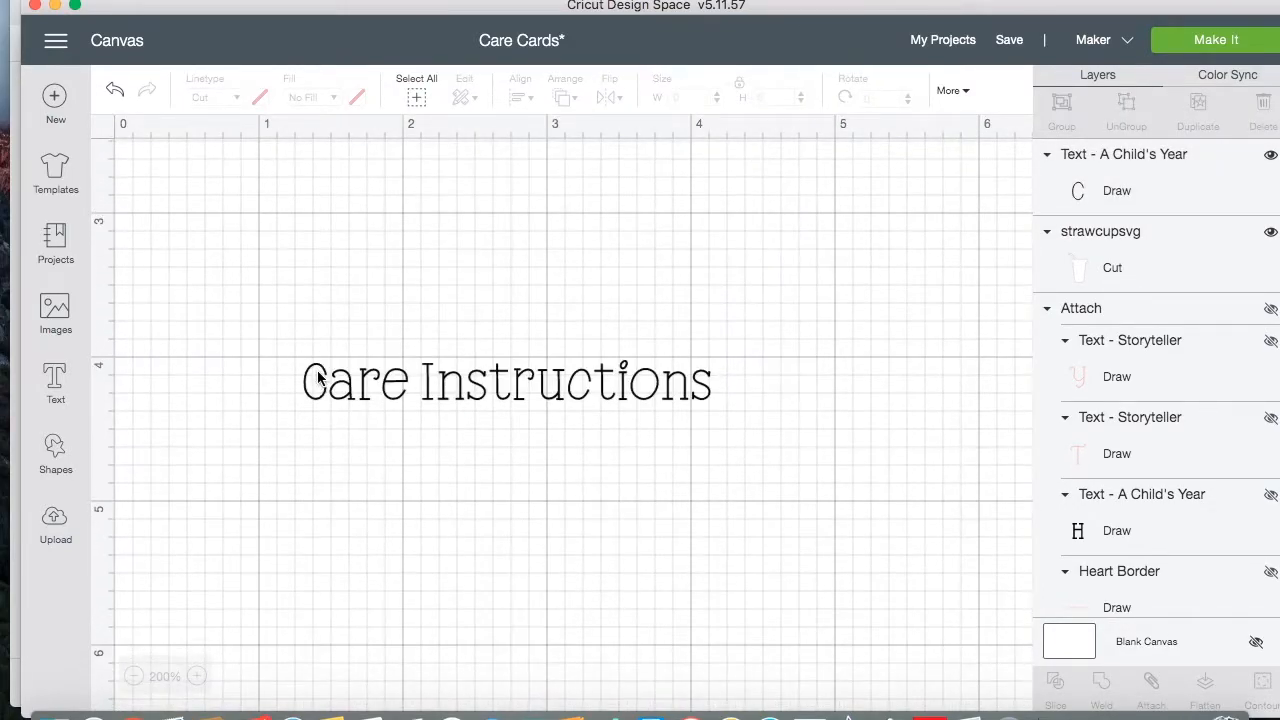
pyautogui.click(205, 147)
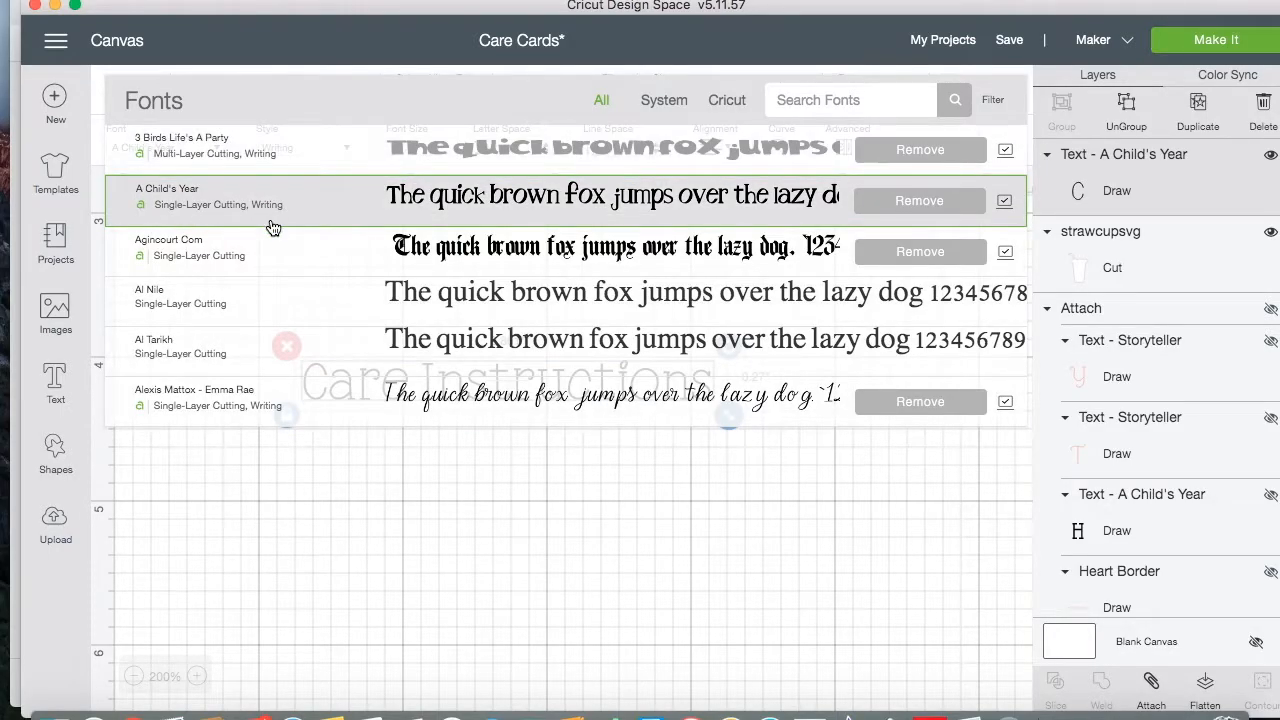
pyautogui.scroll(-4, 275, 337)
pyautogui.click(994, 104)
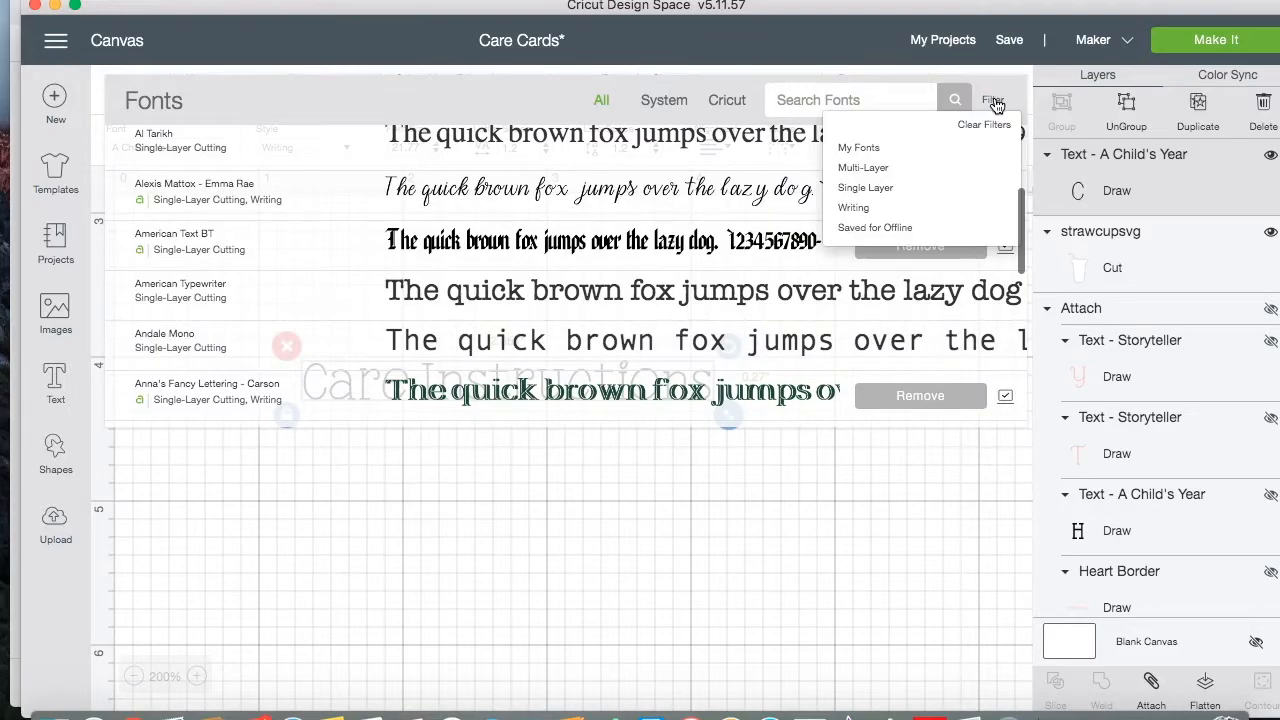
pyautogui.click(855, 207)
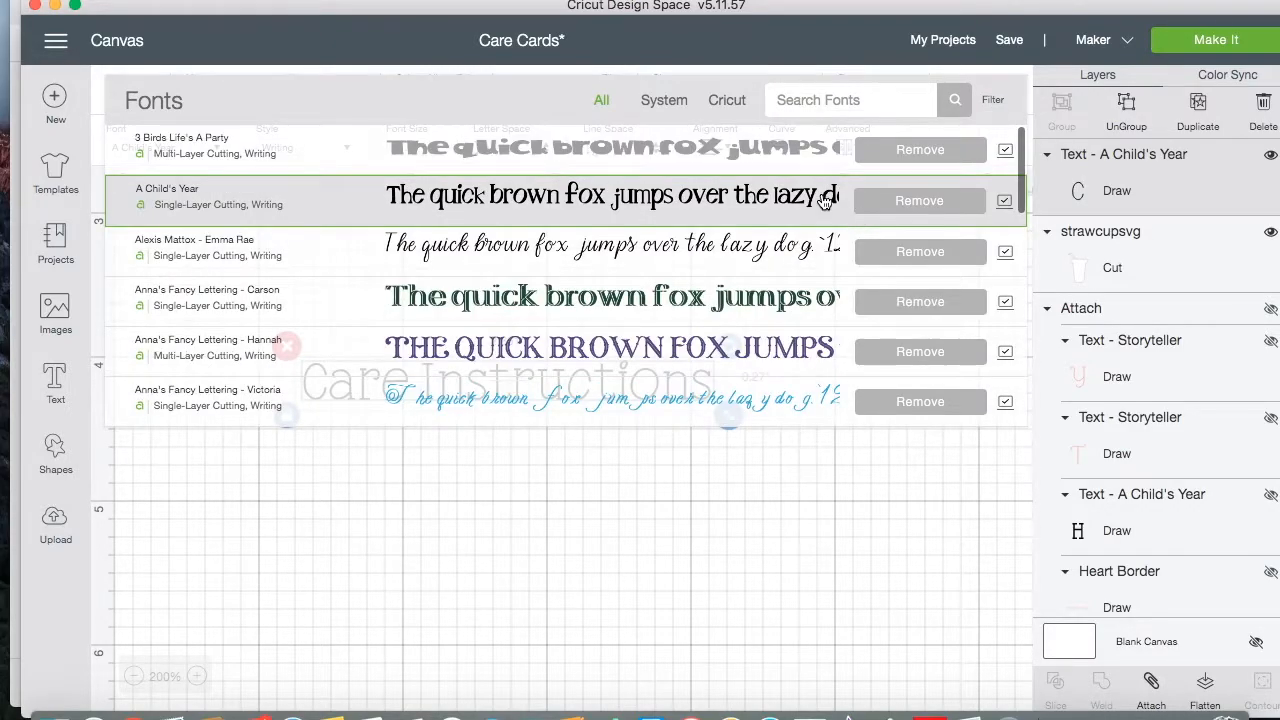
pyautogui.scroll(-10, 563, 375)
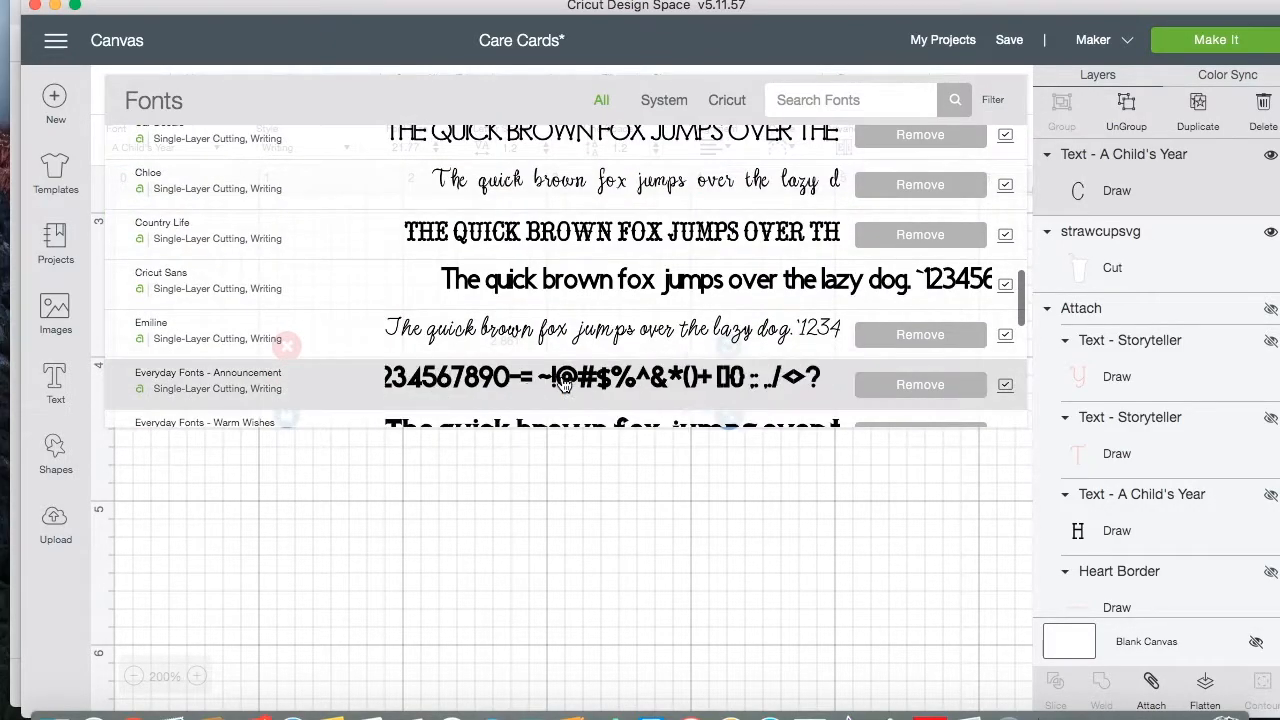
pyautogui.scroll(-10, 563, 383)
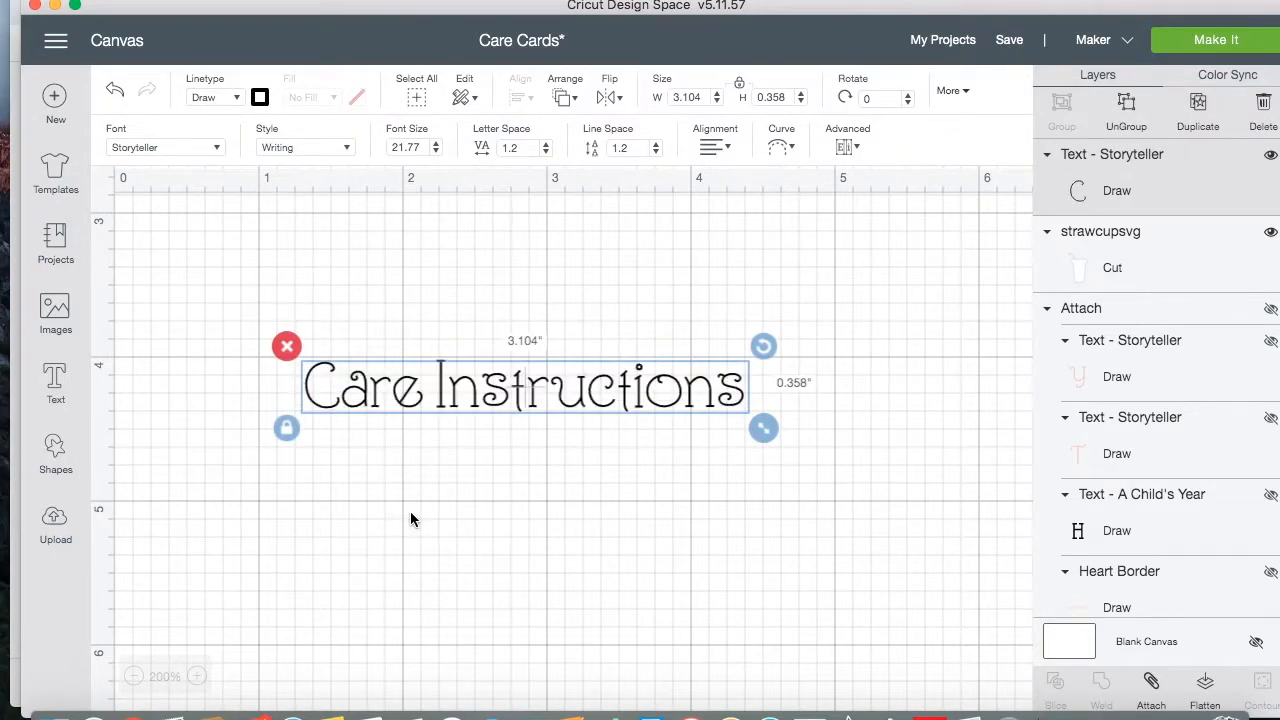
pyautogui.click(406, 473)
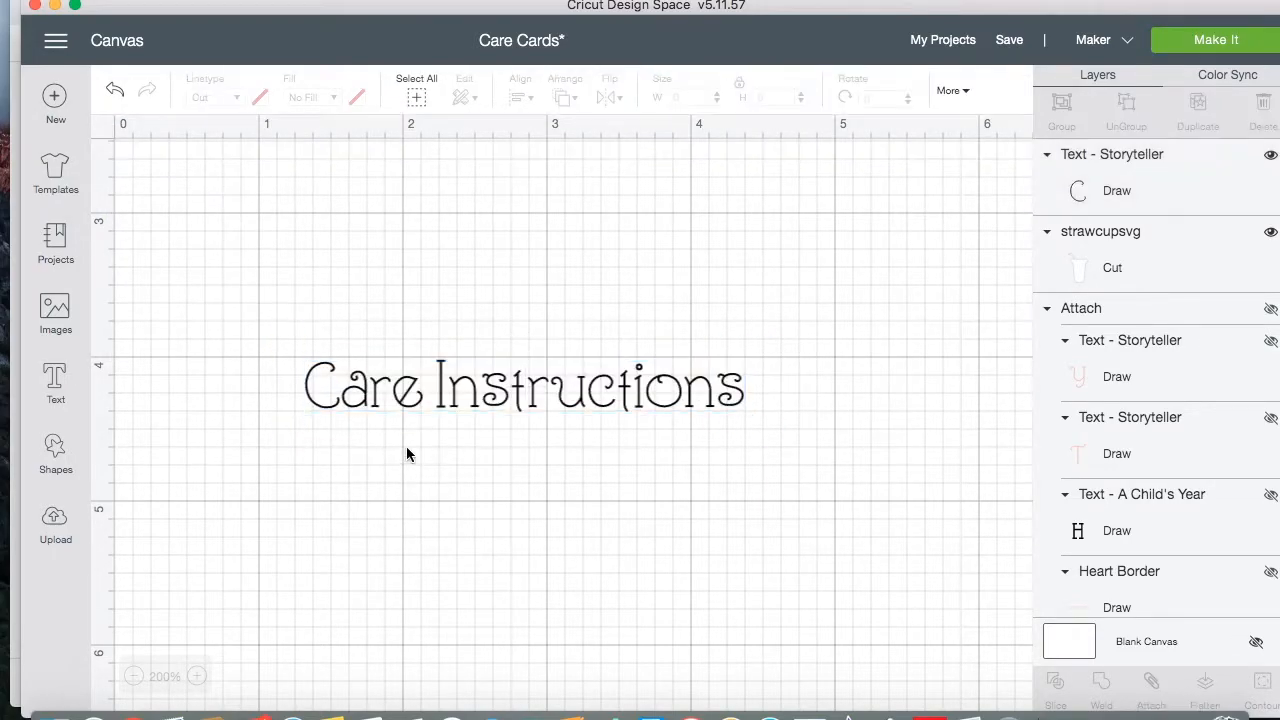
# Step: Add a text object reading "Thank" above "Care Instructions" and scale it down proportionally to about 1.57 in wide
pyautogui.click(55, 380)
pyautogui.write('T')
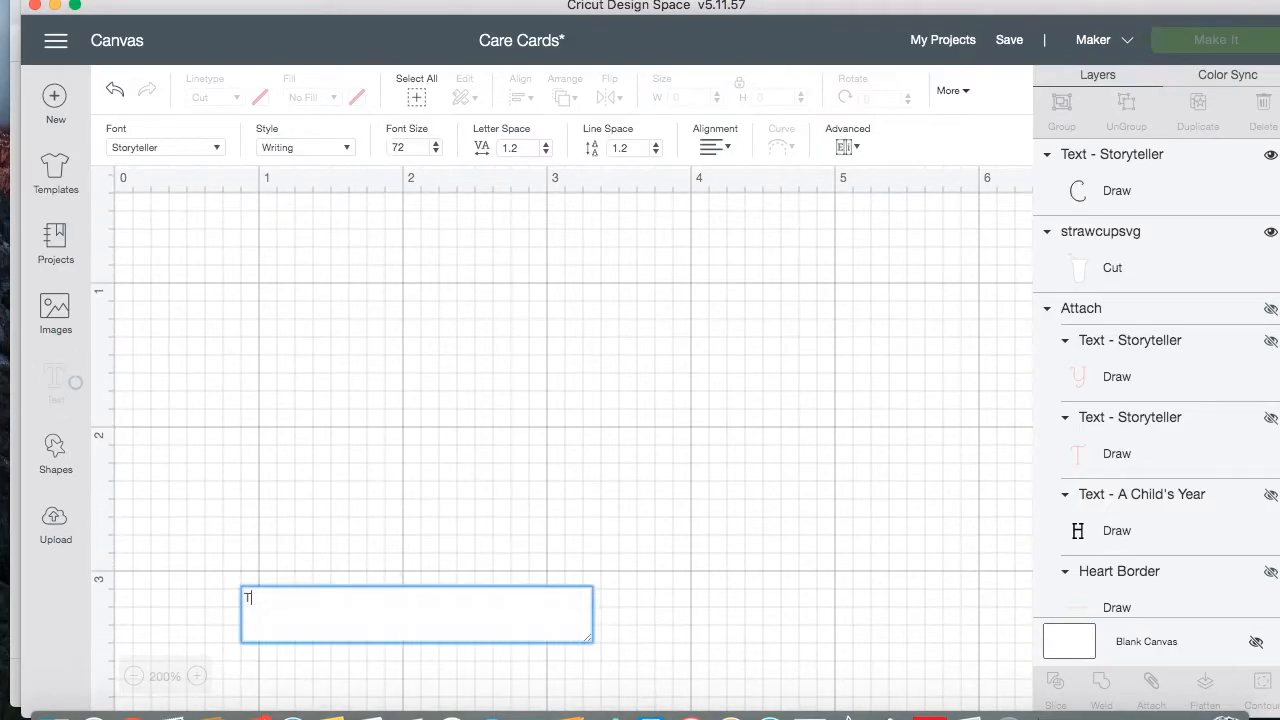
pyautogui.write('hank')
pyautogui.click(435, 485)
pyautogui.click(528, 466)
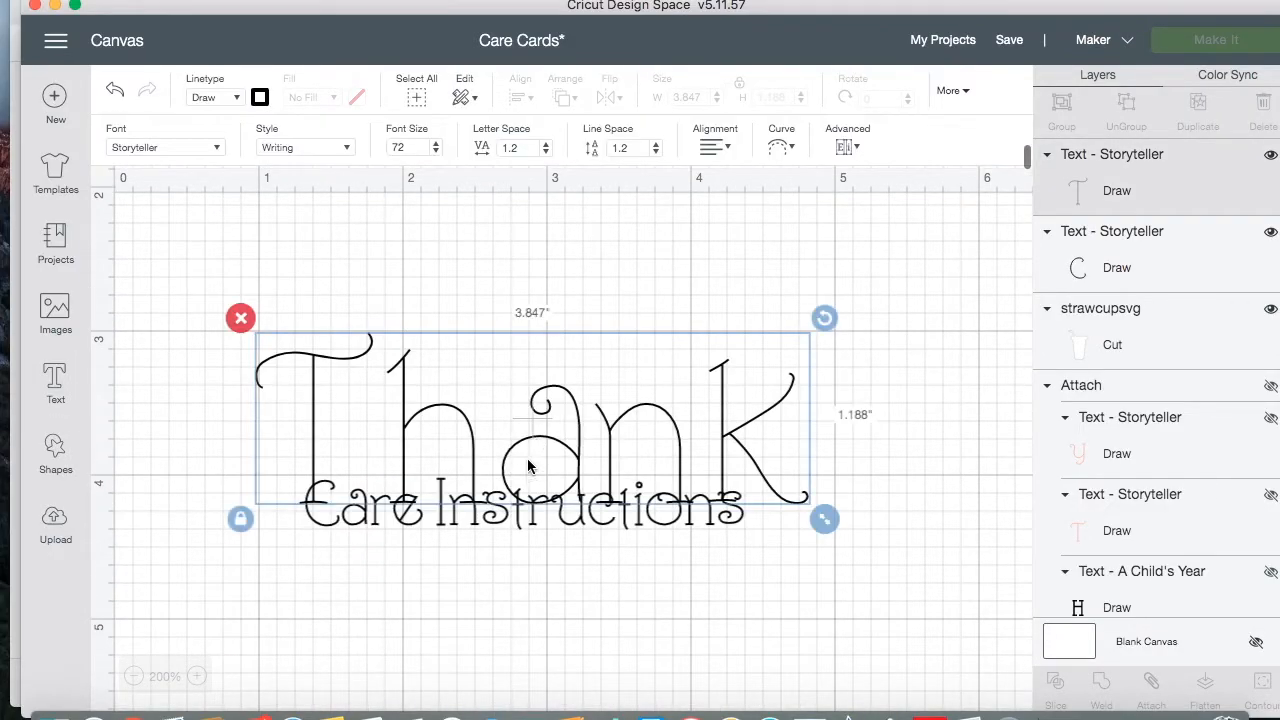
pyautogui.moveTo(824, 518); pyautogui.dragTo(497, 418)
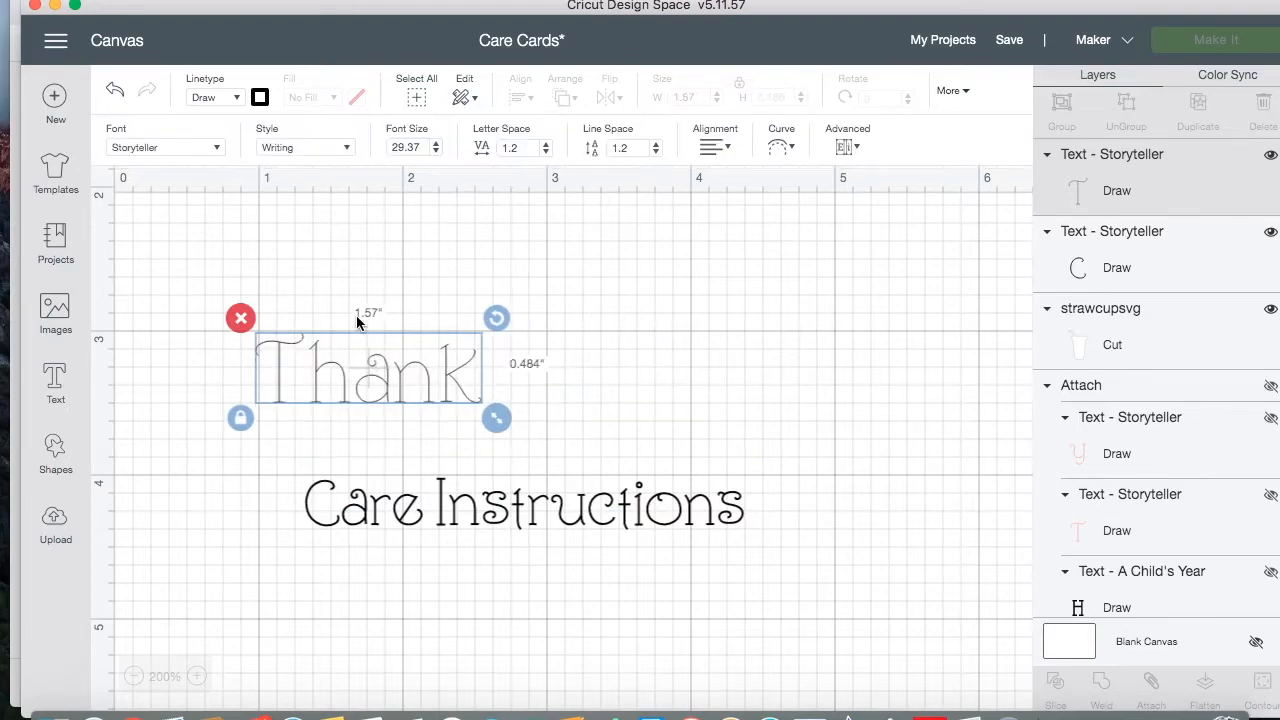
pyautogui.click(496, 510)
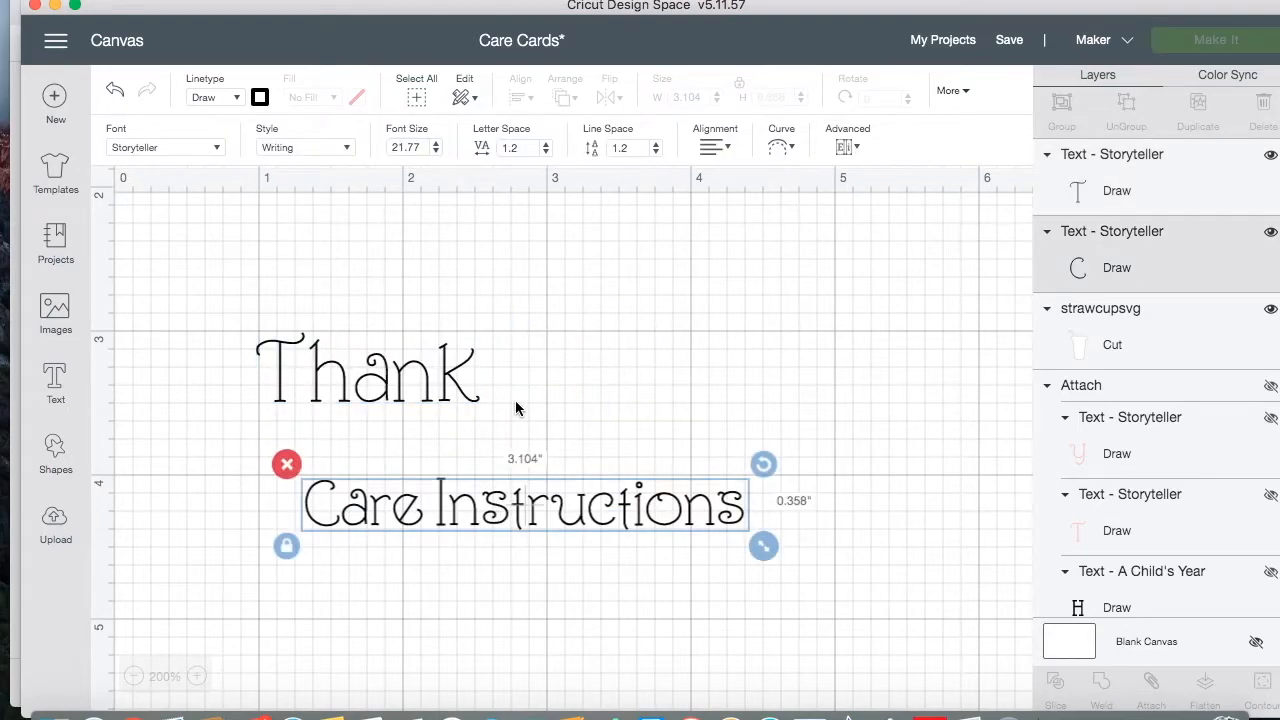
pyautogui.click(517, 406)
# Step: Try to add a separate text object reading "You" to go with the "Thank" text
pyautogui.click(55, 383)
pyautogui.write('You')
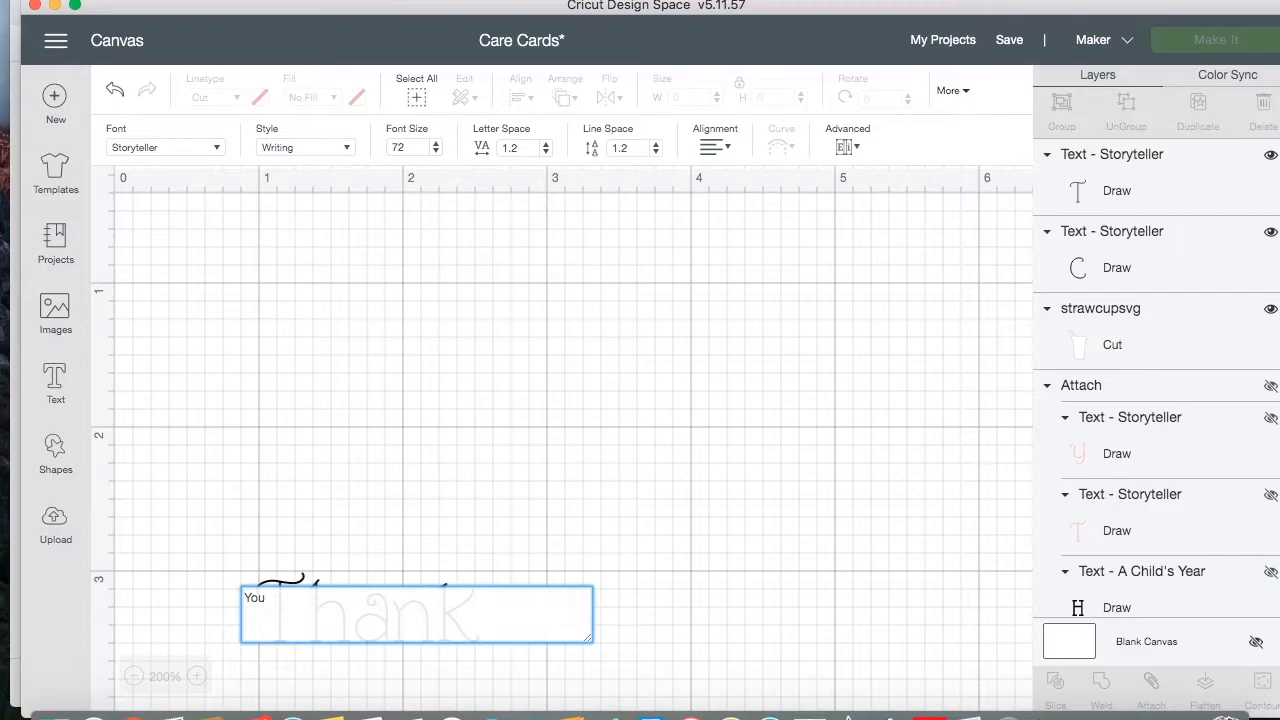
pyautogui.click(347, 447)
pyautogui.scroll(-5, 347, 447)
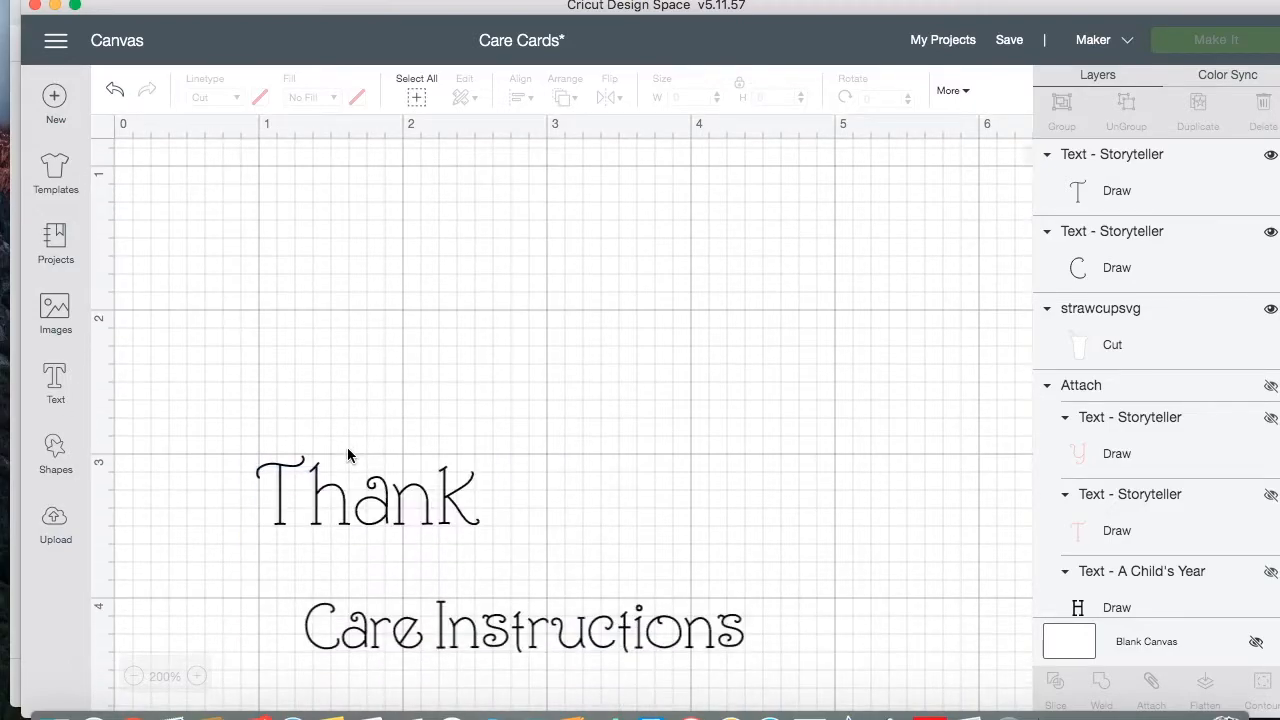
pyautogui.scroll(2, 363, 474)
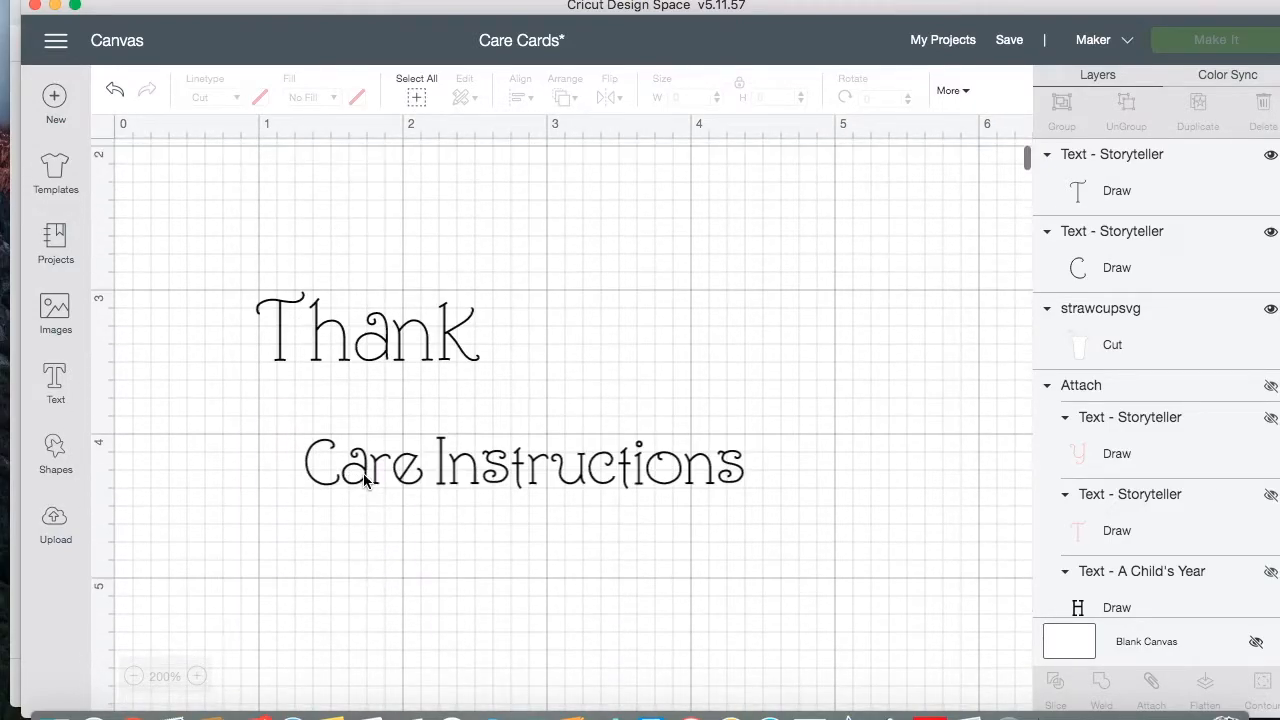
# Step: Add a text object reading "Handwash Only" in the A Child's Year writing font
pyautogui.click(66, 386)
pyautogui.click(211, 143)
pyautogui.scroll(10, 200, 255)
pyautogui.click(185, 206)
pyautogui.scroll(-3, 431, 448)
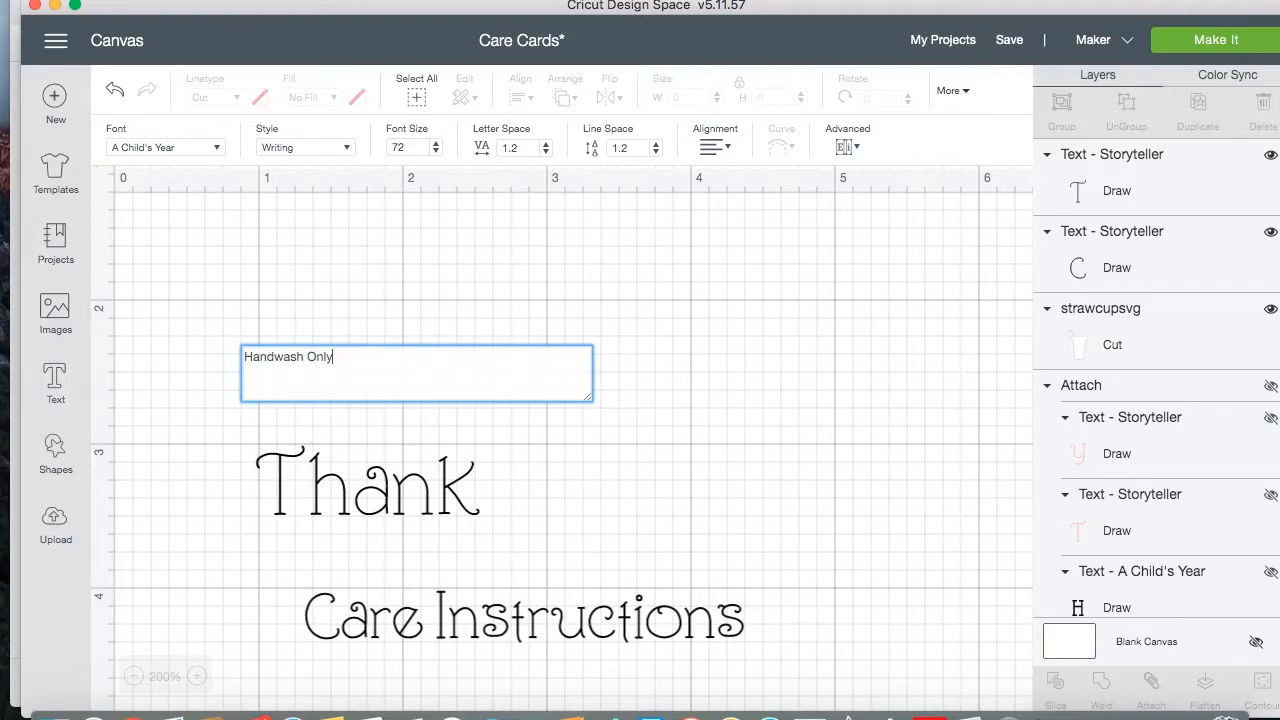
pyautogui.scroll(-3, 497, 500)
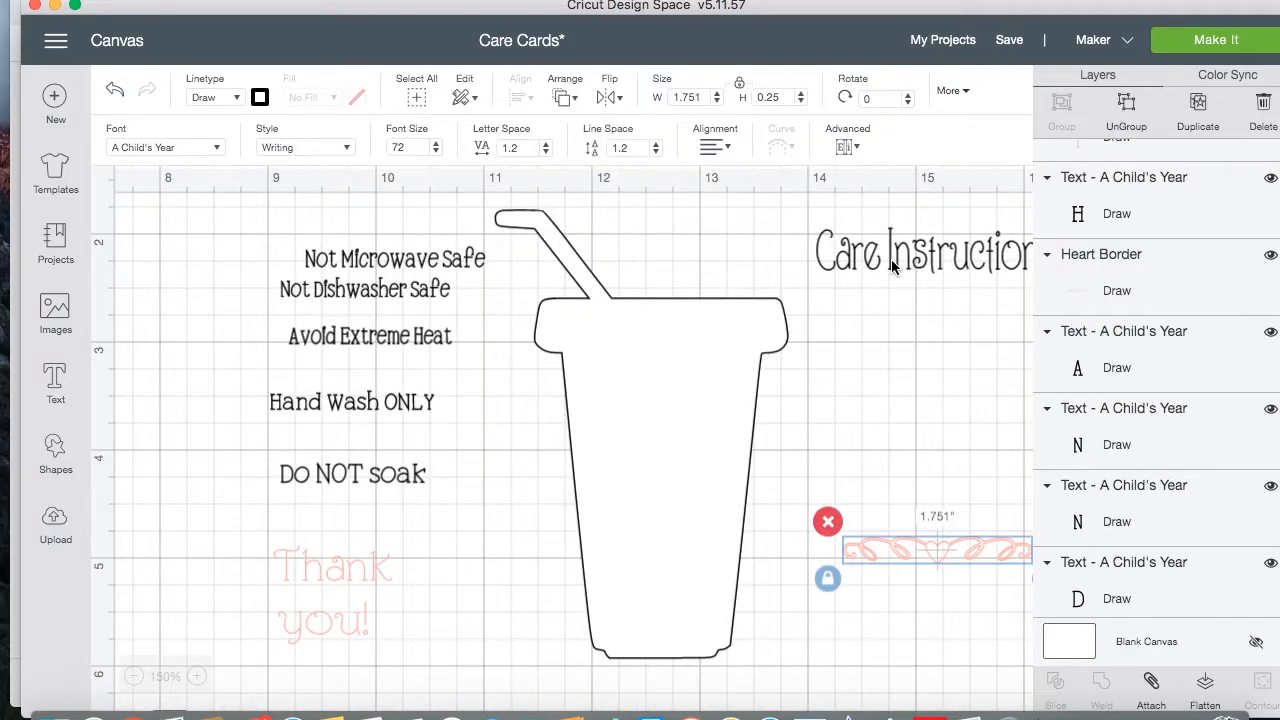
# Step: Move the "Care Instructions" text onto the cup's lid and fit it with unlocked proportions to about 2.209 by 0.42 in
pyautogui.click(893, 263)
pyautogui.moveTo(893, 263); pyautogui.dragTo(373, 343)
pyautogui.moveTo(807, 381); pyautogui.dragTo(795, 380)
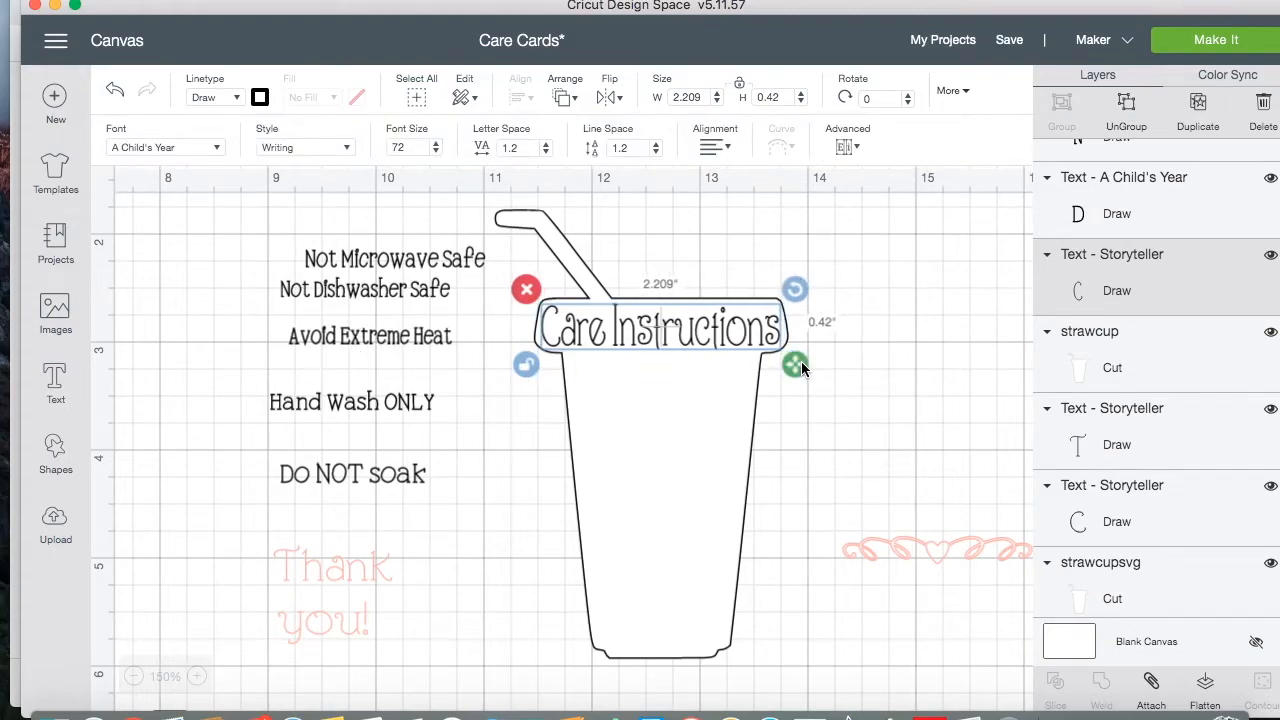
pyautogui.click(525, 365)
pyautogui.click(790, 440)
pyautogui.moveTo(686, 336); pyautogui.dragTo(686, 341)
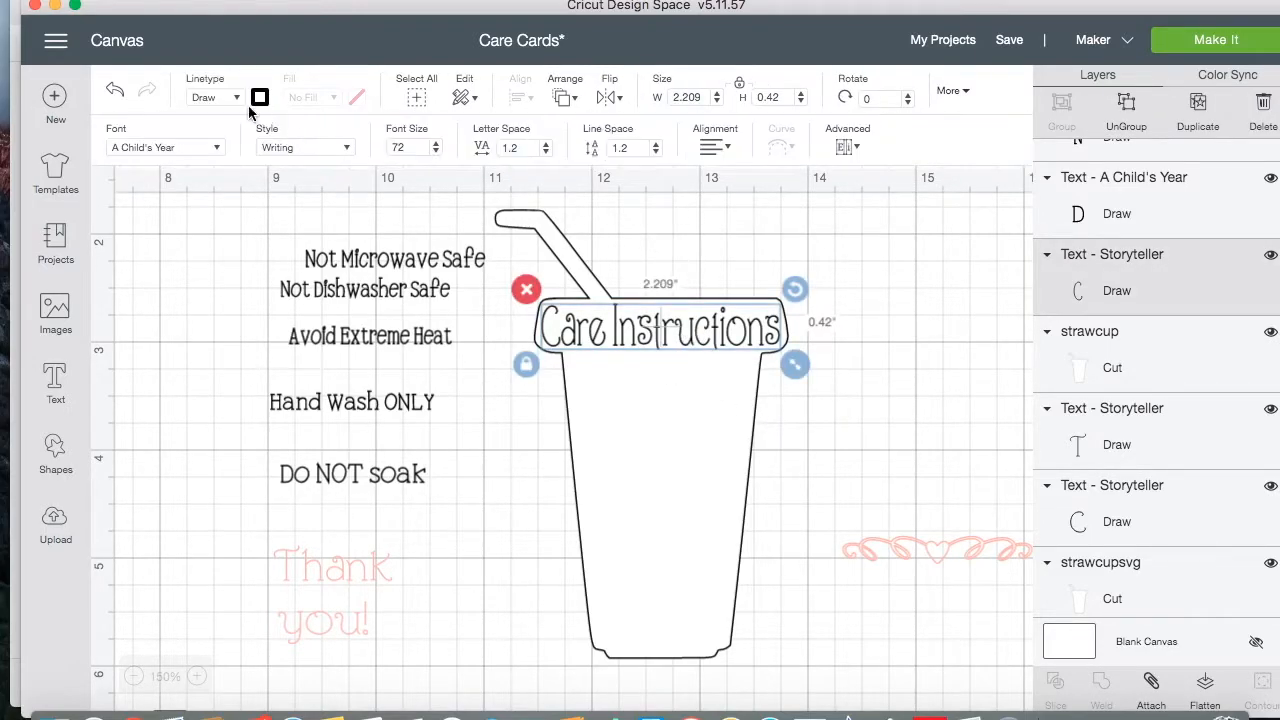
# Step: Keep the "Care Instructions" linetype as Draw and choose Black as its fine point pen color
pyautogui.click(227, 100)
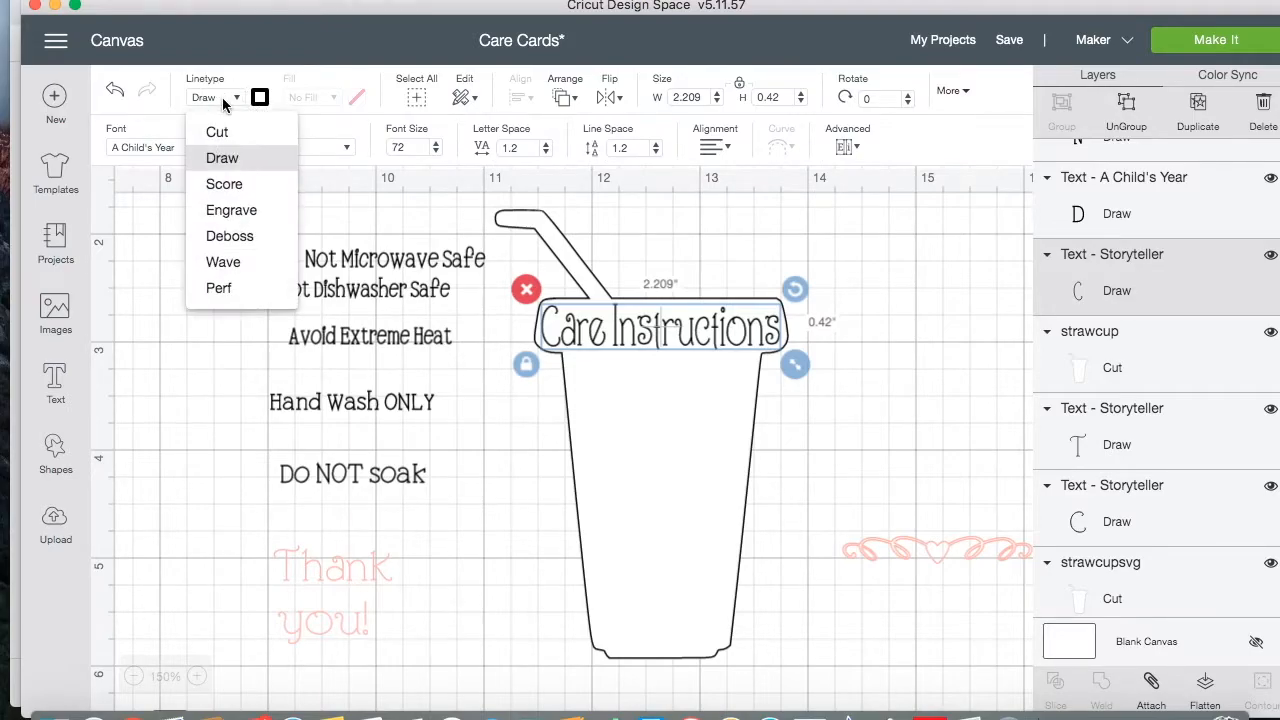
pyautogui.click(261, 99)
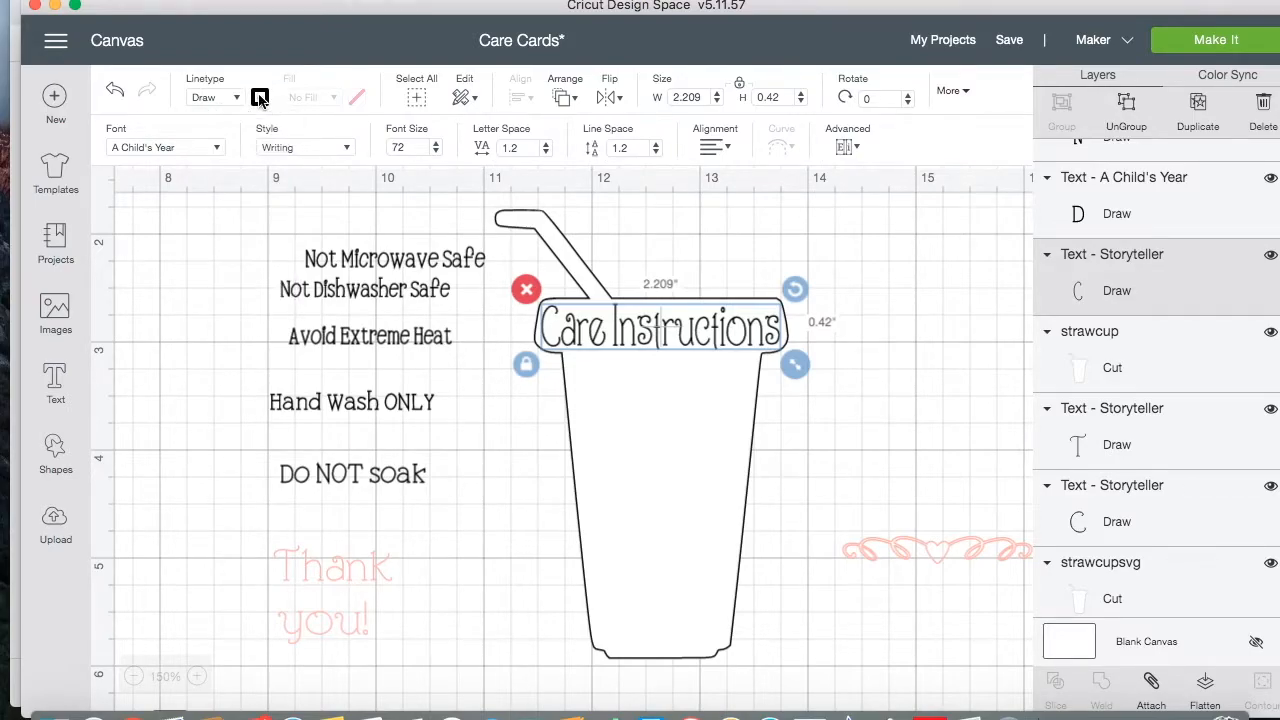
pyautogui.click(261, 99)
pyautogui.click(283, 181)
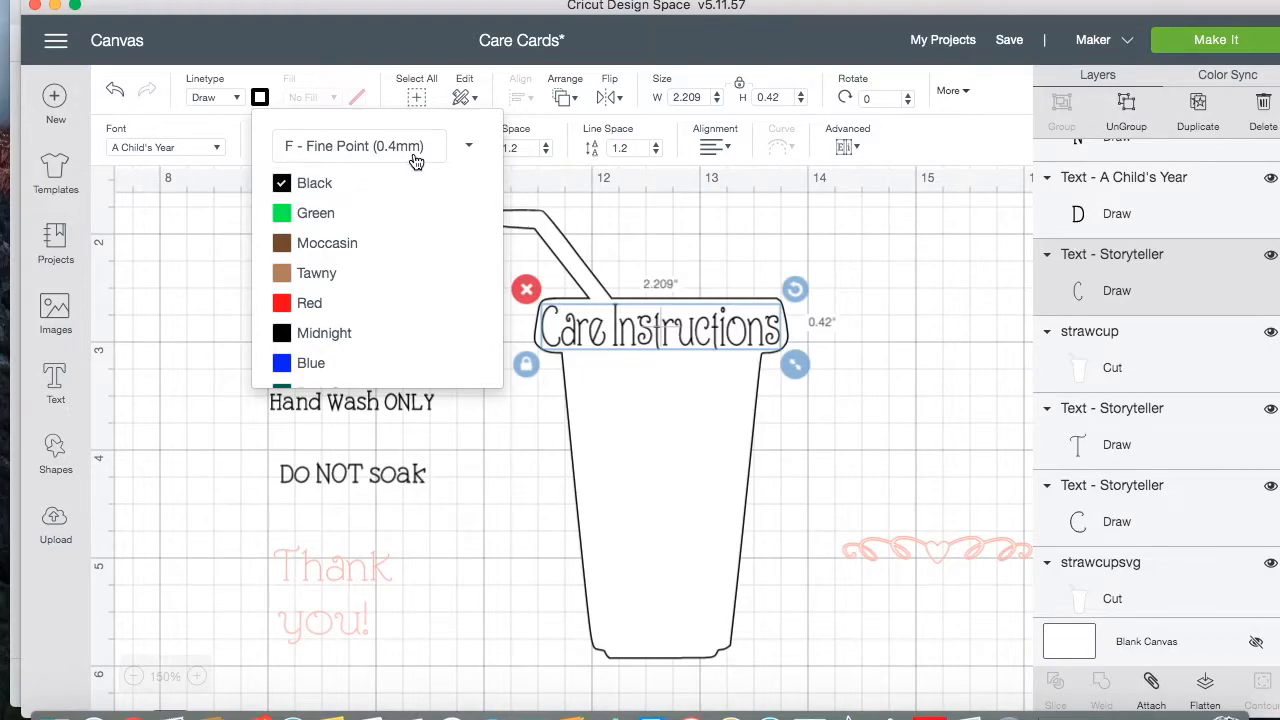
pyautogui.click(868, 370)
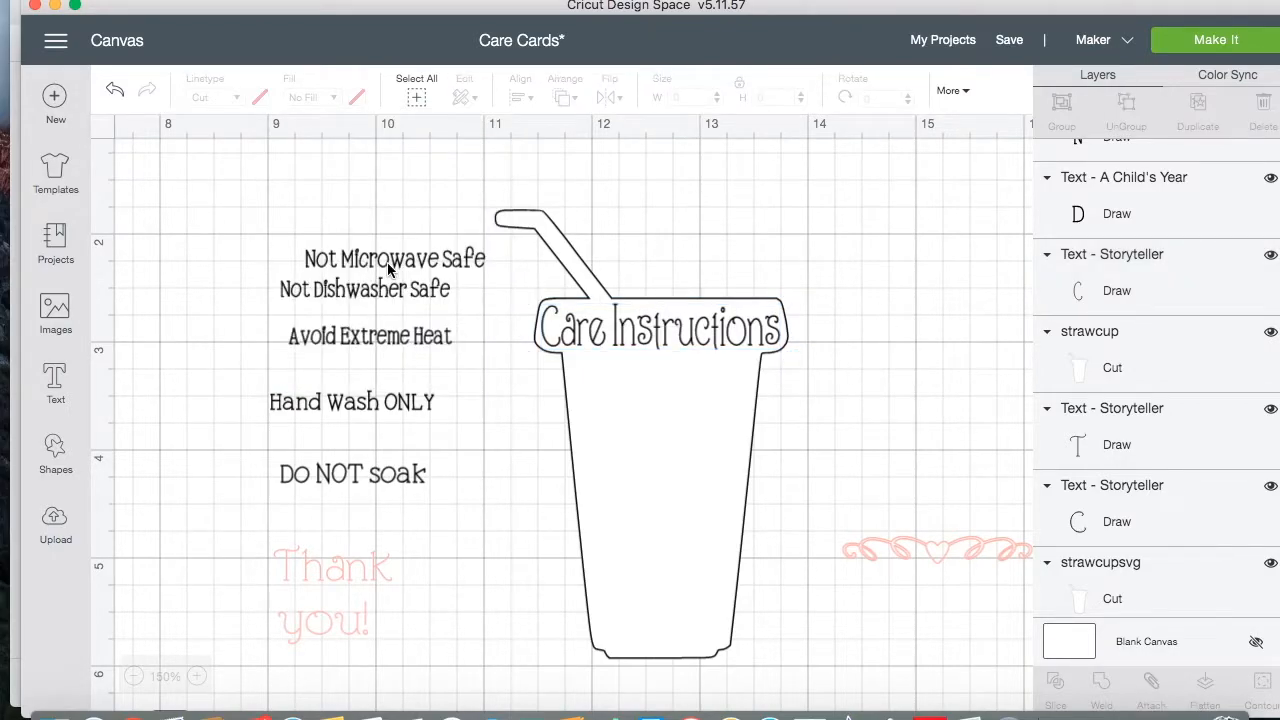
# Step: Search the image library for "border" and insert the scroll border with a heart in its centre
pyautogui.click(55, 312)
pyautogui.click(536, 180)
pyautogui.write('border')
pyautogui.press('Return')
pyautogui.scroll(-5, 758, 485)
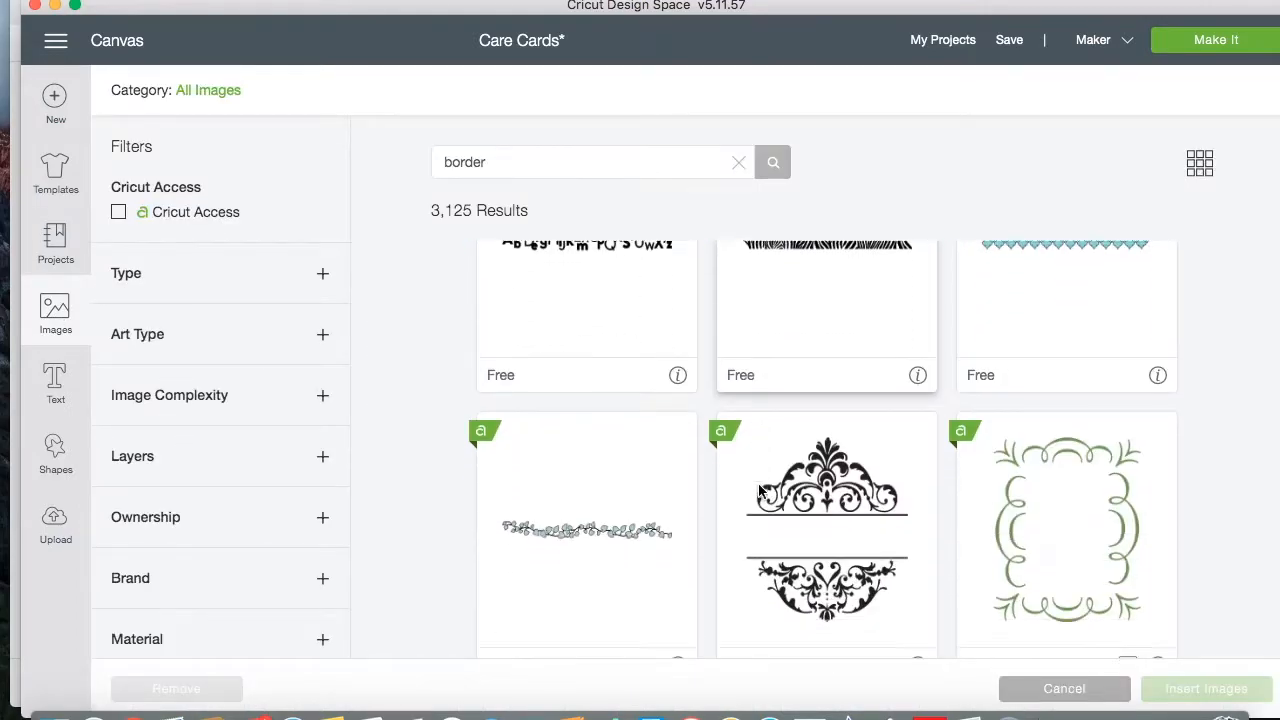
pyautogui.scroll(-15, 758, 483)
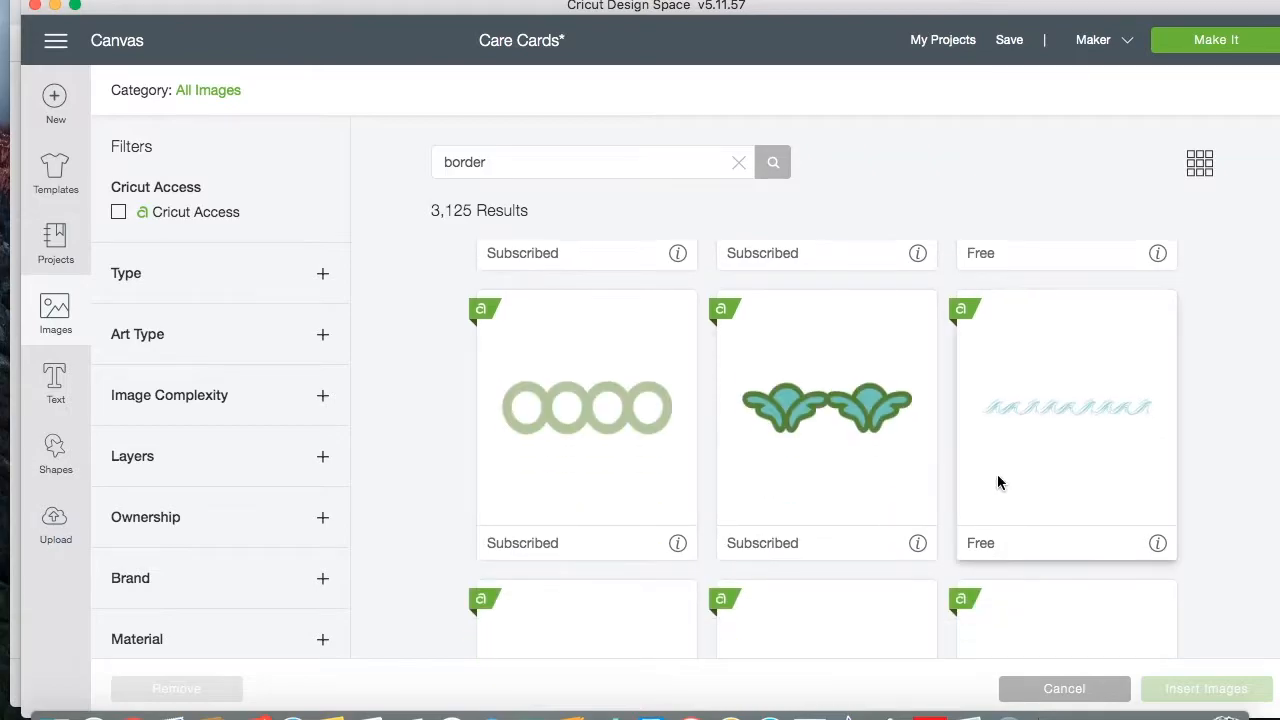
pyautogui.scroll(-12, 997, 483)
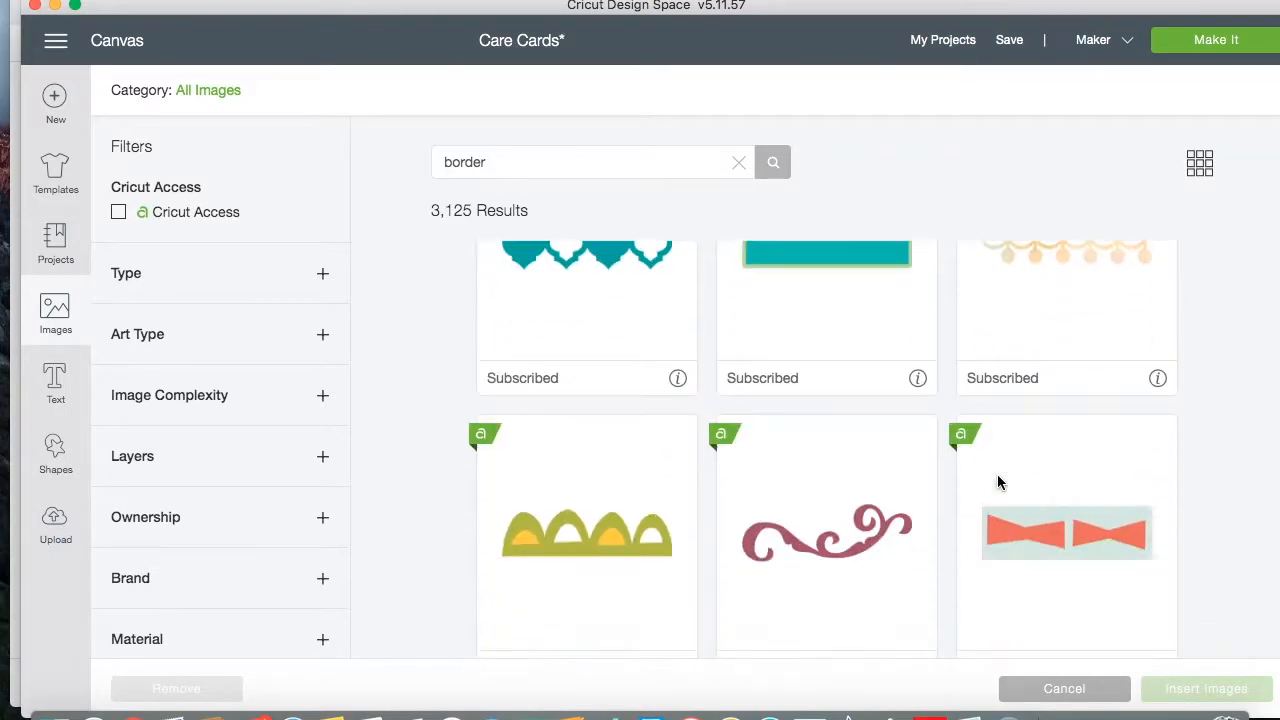
pyautogui.scroll(2, 812, 316)
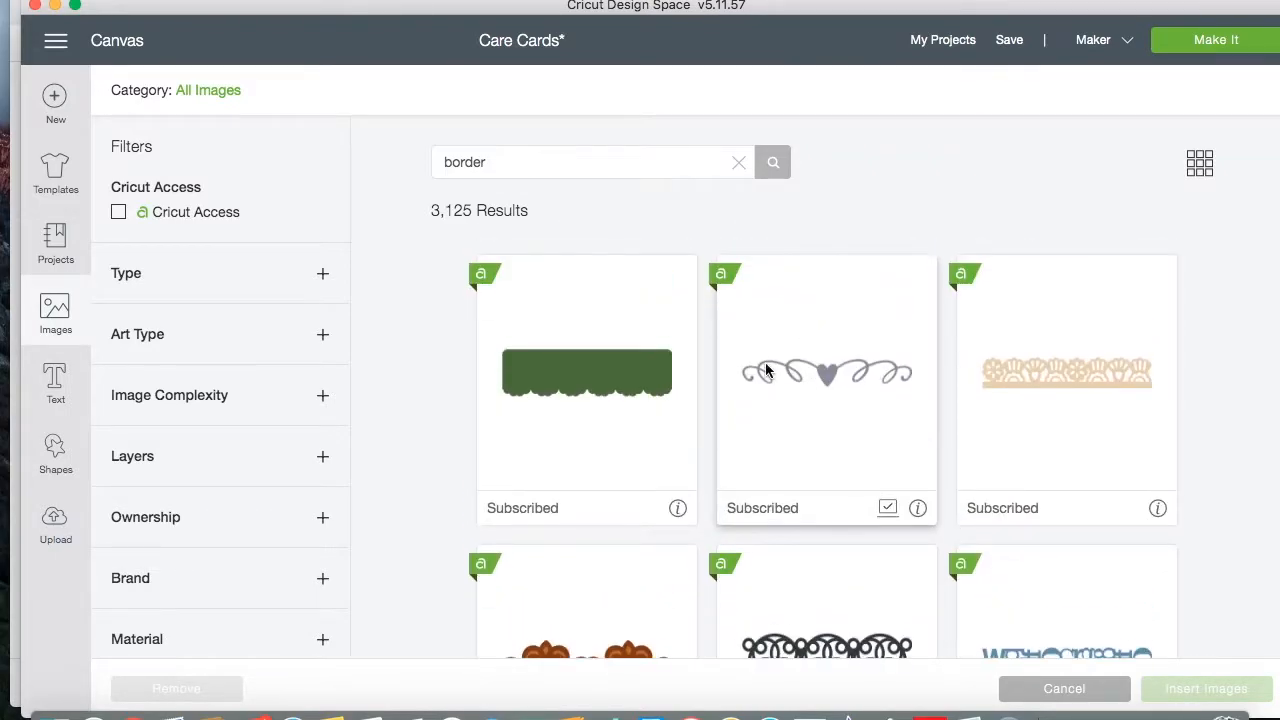
pyautogui.click(823, 391)
pyautogui.click(1173, 690)
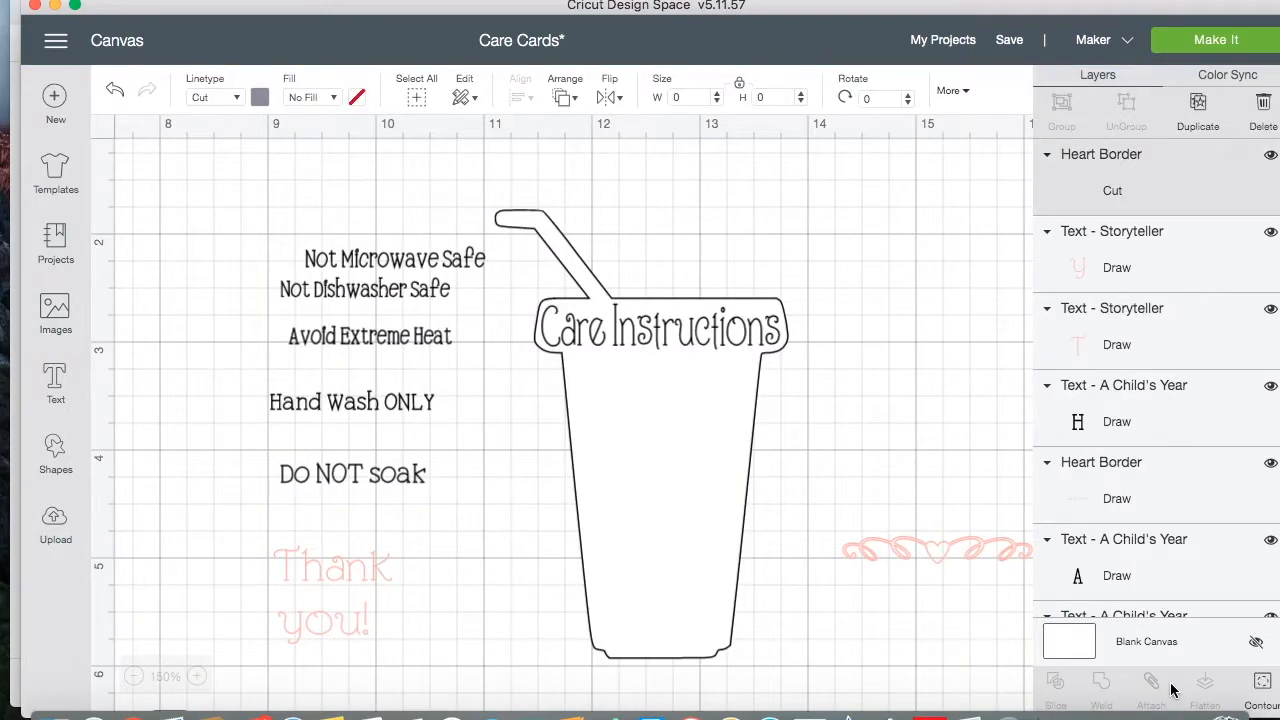
# Step: Size the inserted heart border to about 2.078 in wide and move it onto the cup just below the lid
pyautogui.hscroll(3, 768, 596)
pyautogui.moveTo(968, 600); pyautogui.dragTo(462, 490)
pyautogui.moveTo(565, 428); pyautogui.dragTo(792, 287)
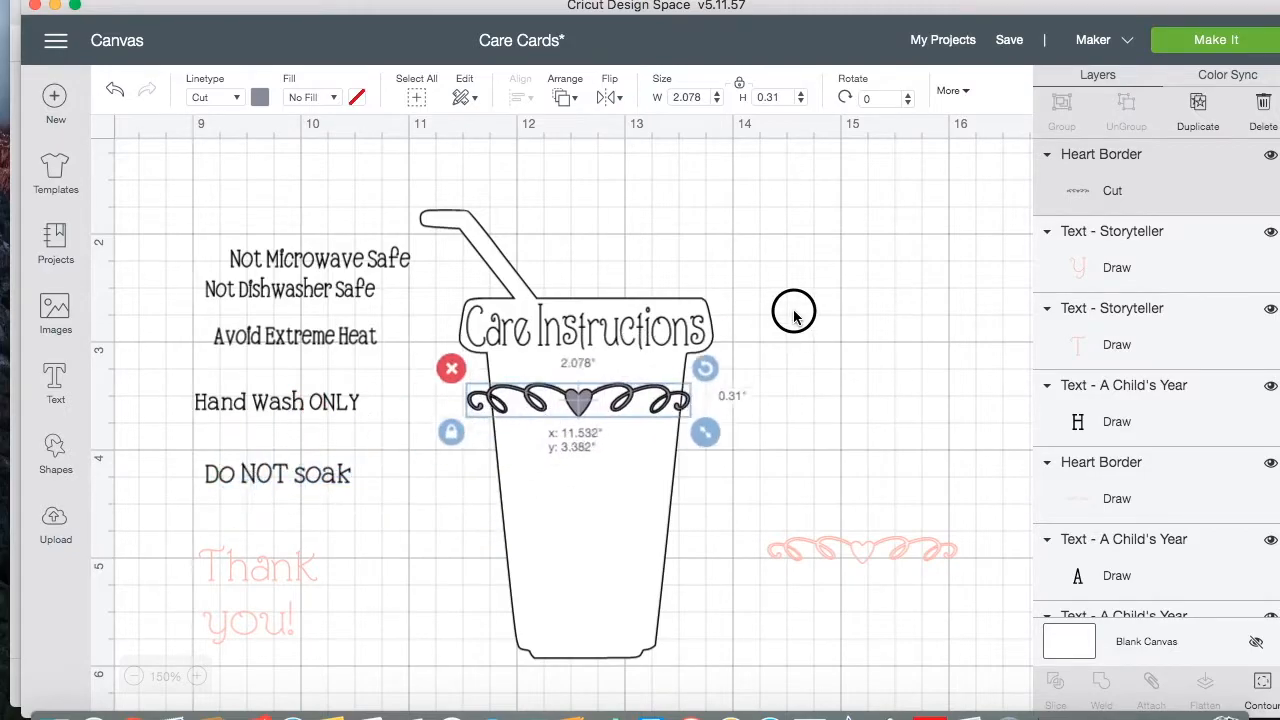
# Step: Resize the heart border to about 1.768 in wide and centre it between the cup's sides directly under the lid
pyautogui.click(196, 677)
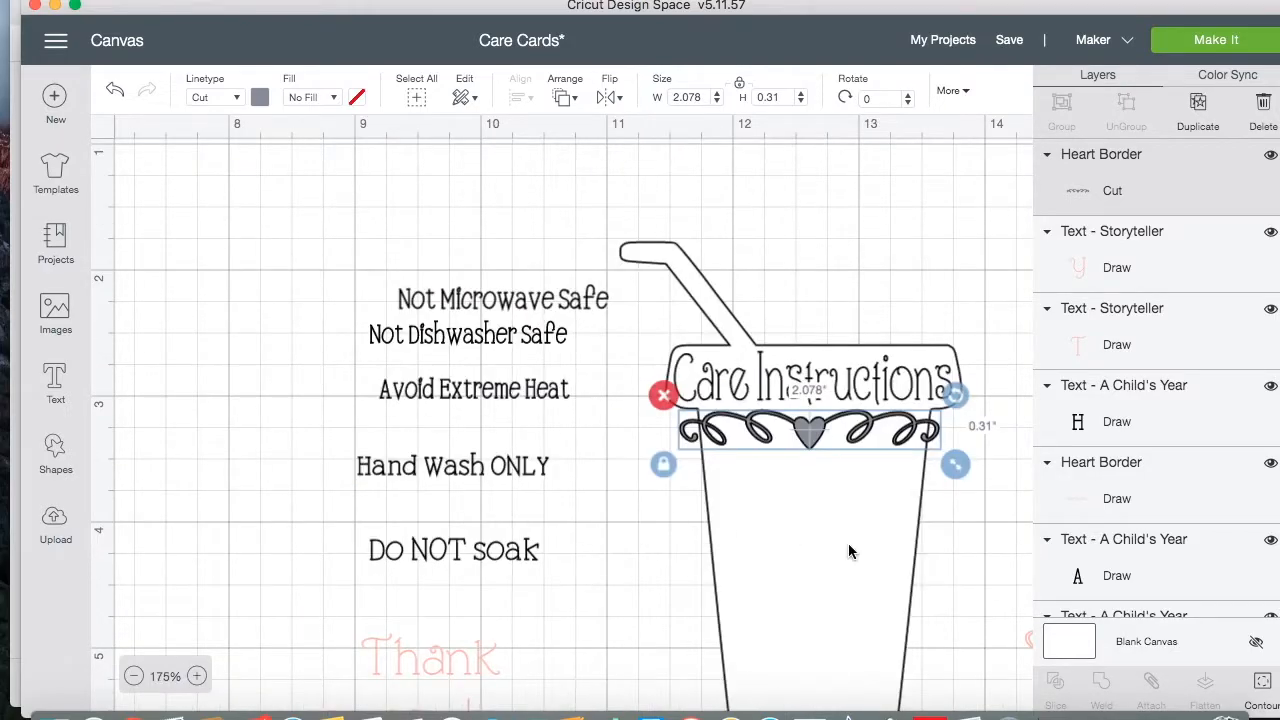
pyautogui.hscroll(3, 880, 510)
pyautogui.moveTo(817, 469); pyautogui.dragTo(755, 452)
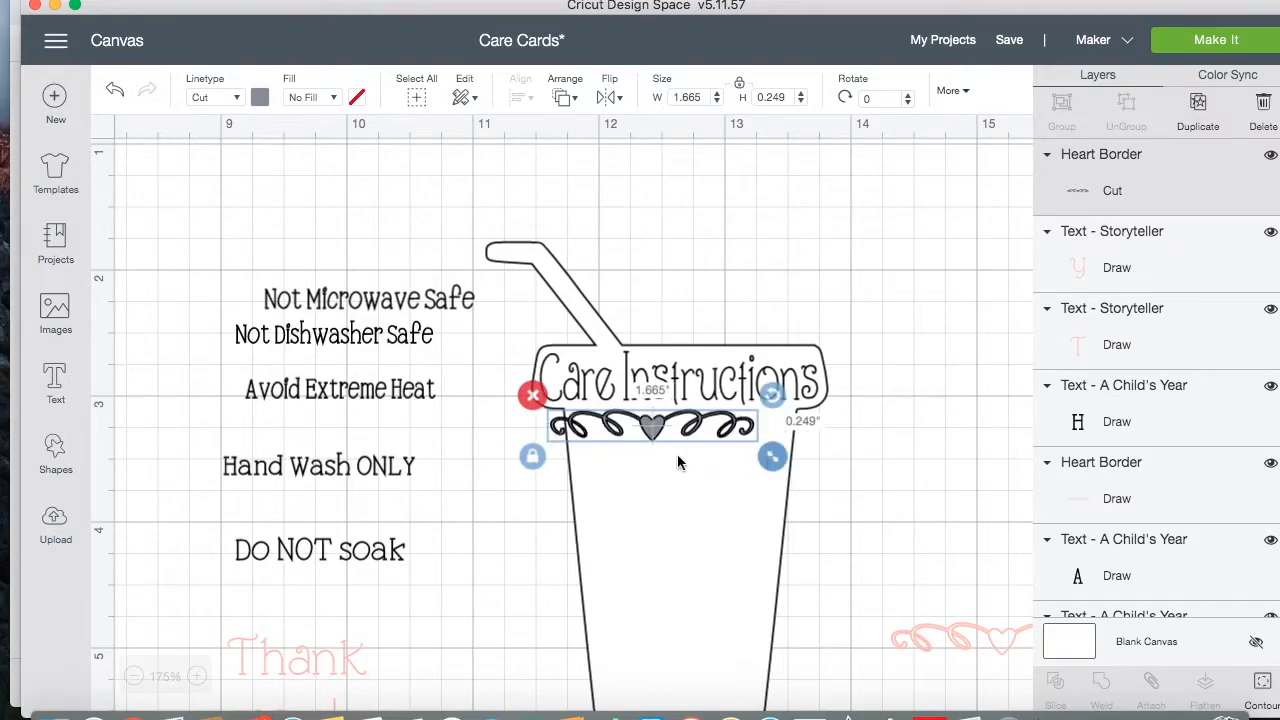
pyautogui.moveTo(676, 428); pyautogui.dragTo(705, 429)
pyautogui.moveTo(802, 461); pyautogui.dragTo(812, 468)
pyautogui.moveTo(688, 428); pyautogui.dragTo(678, 428)
pyautogui.click(841, 535)
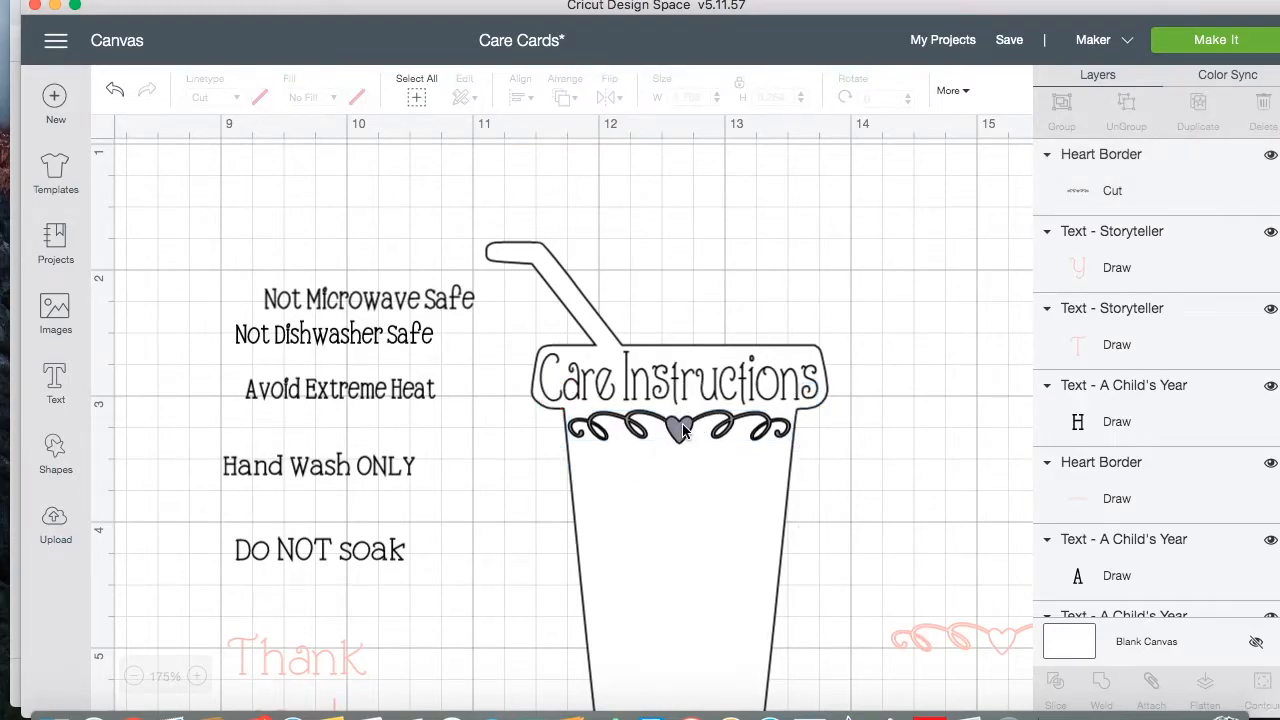
# Step: Change the linetype of the heart border on the cup to Draw
pyautogui.click(680, 430)
pyautogui.click(236, 99)
pyautogui.click(219, 160)
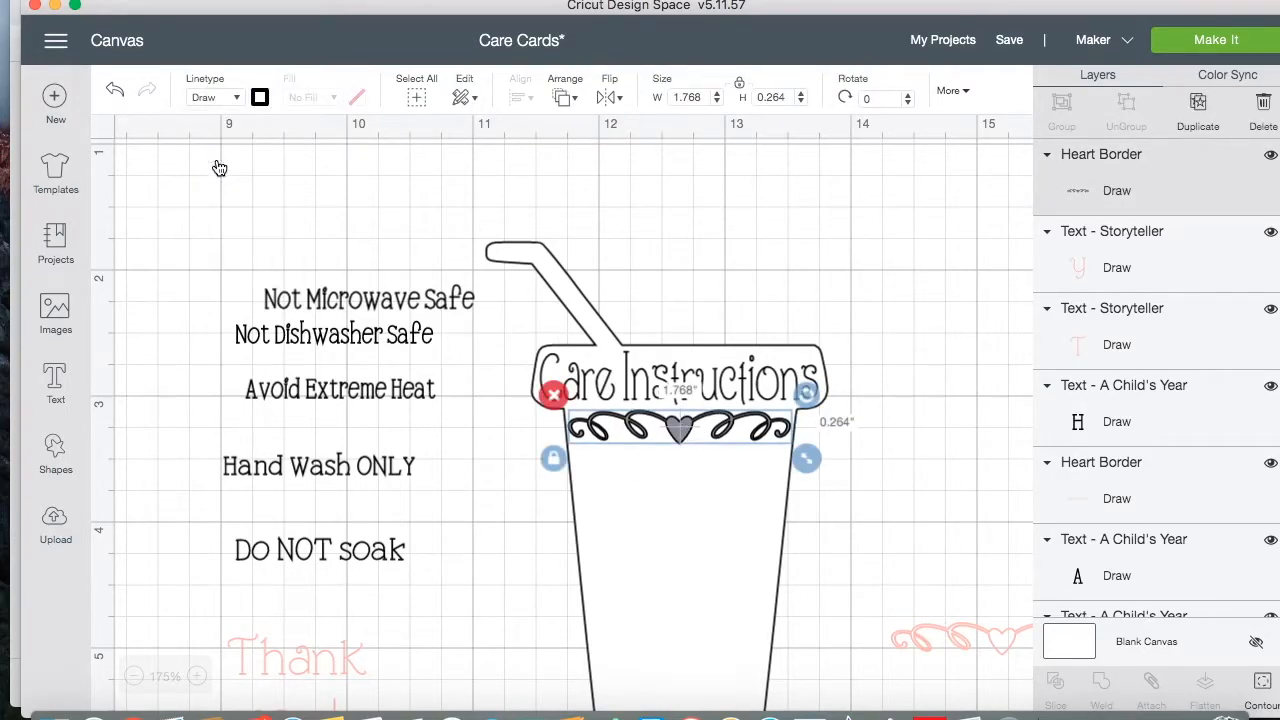
# Step: Set the heart border's fine point pen color to Pink Crystal
pyautogui.click(259, 97)
pyautogui.scroll(-5, 305, 335)
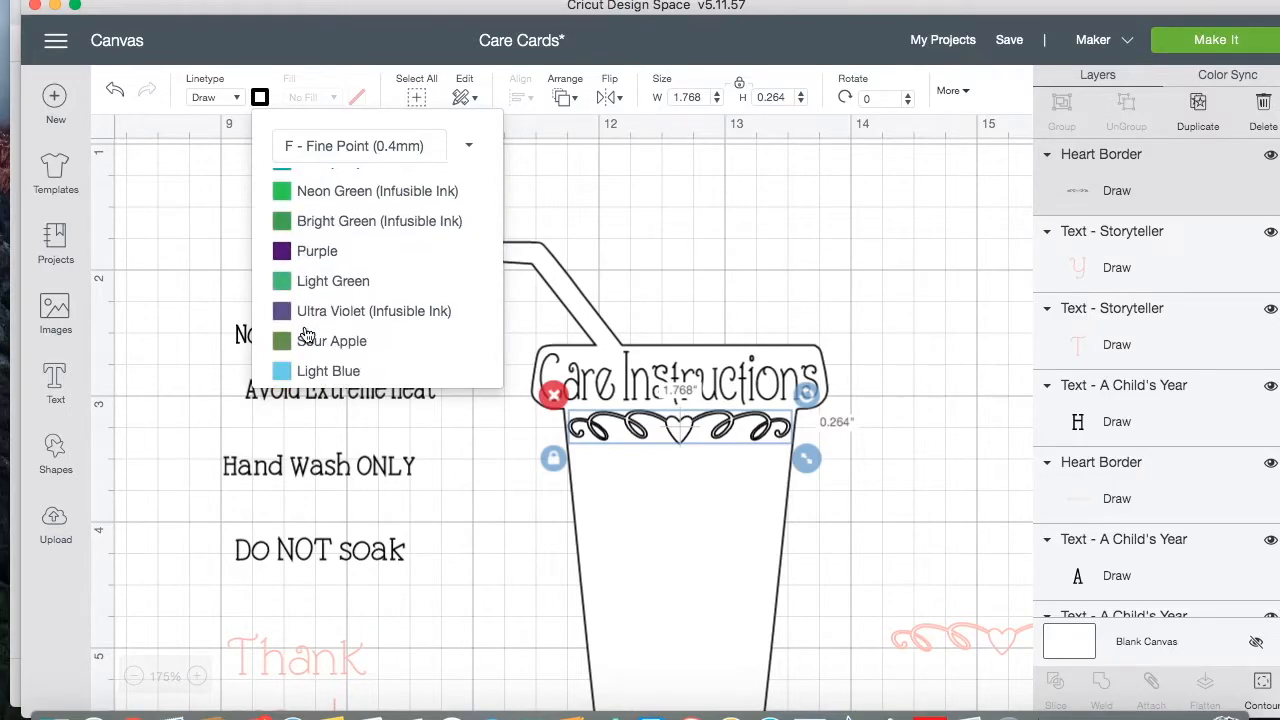
pyautogui.scroll(10, 307, 335)
pyautogui.scroll(-10, 307, 334)
pyautogui.scroll(3, 312, 316)
pyautogui.scroll(-2, 312, 320)
pyautogui.scroll(8, 318, 340)
pyautogui.scroll(-3, 320, 342)
pyautogui.click(316, 227)
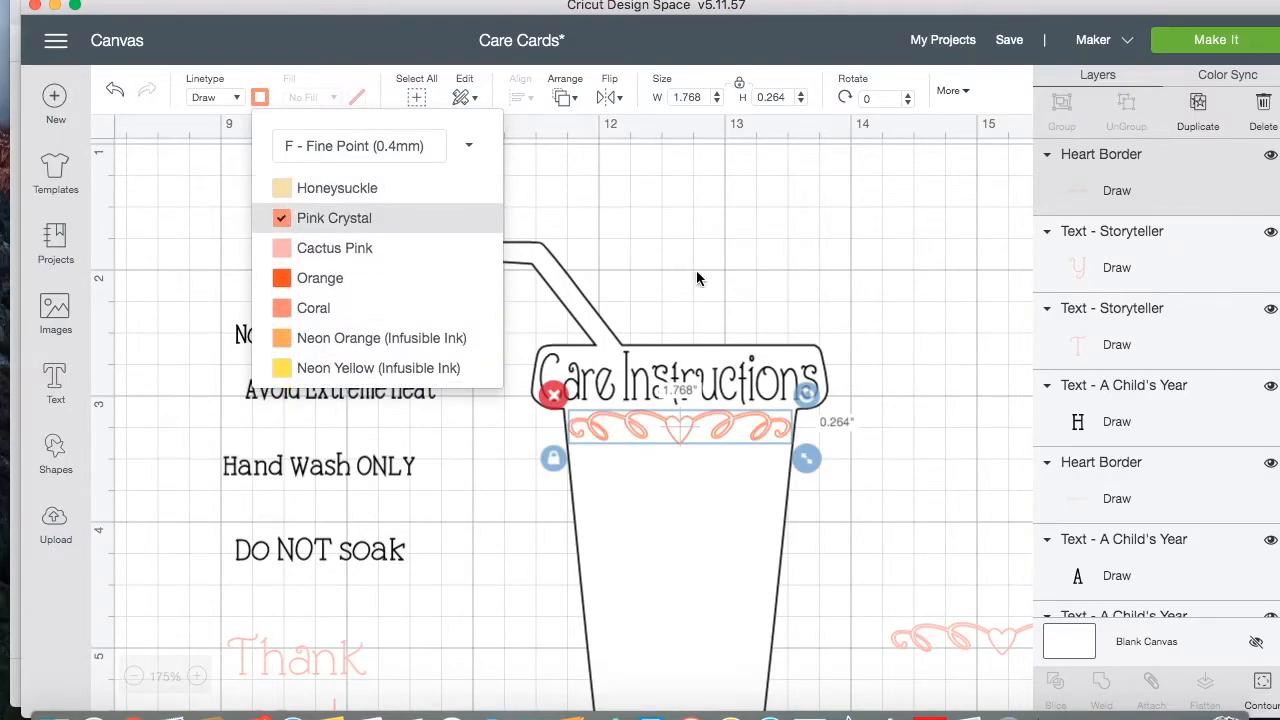
pyautogui.click(735, 289)
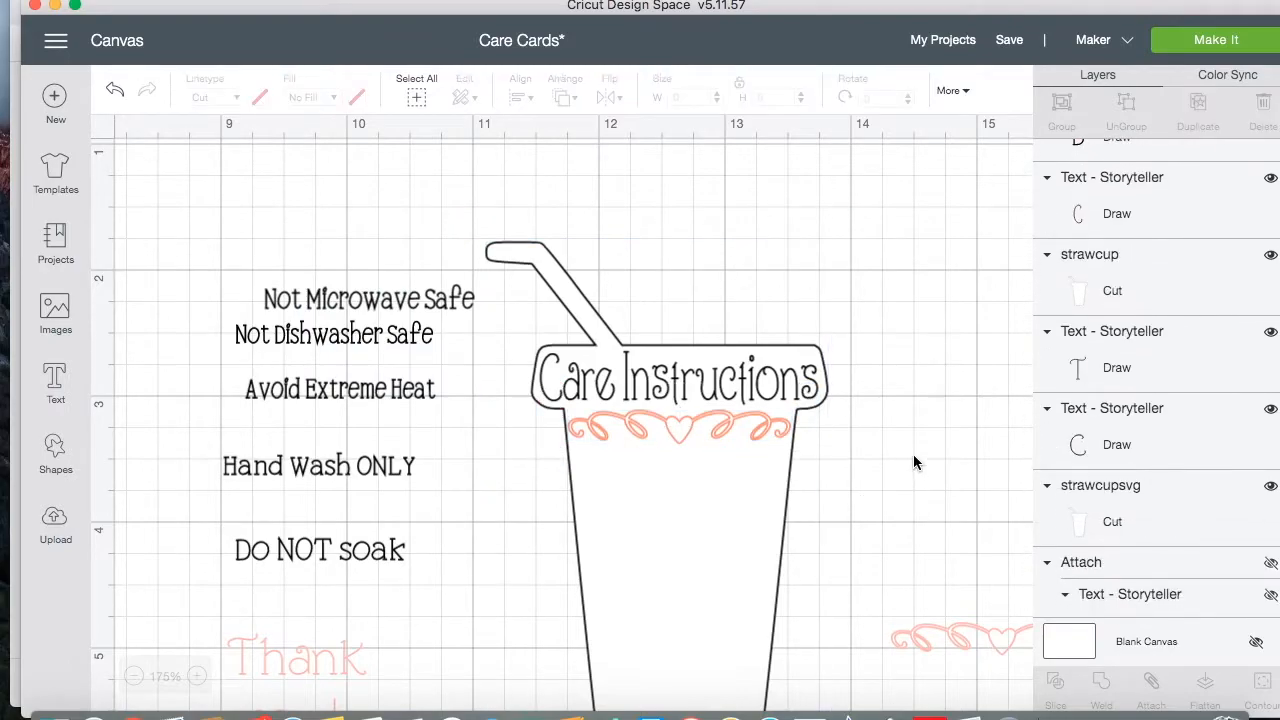
# Step: Place the "Not Microwave Safe" and "Not Dishwasher Safe" texts on the cup, one below the other under the heart border
pyautogui.scroll(1, 914, 462)
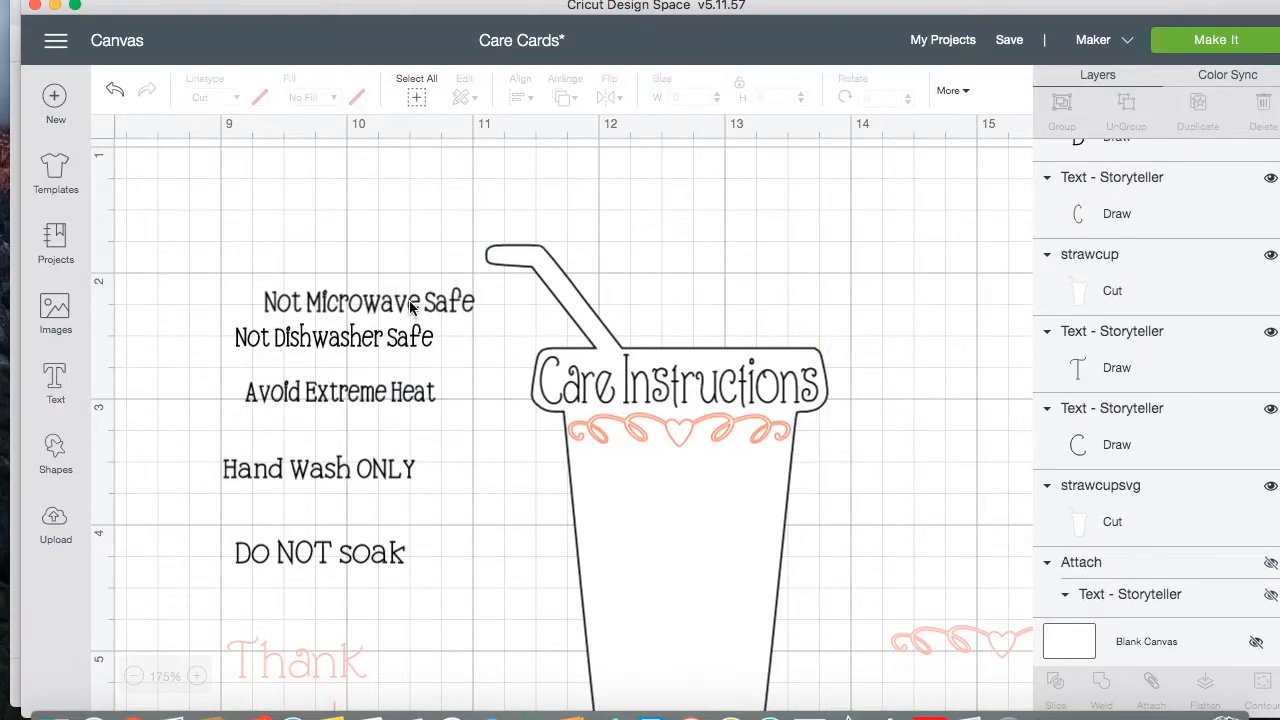
pyautogui.moveTo(372, 310); pyautogui.dragTo(930, 624)
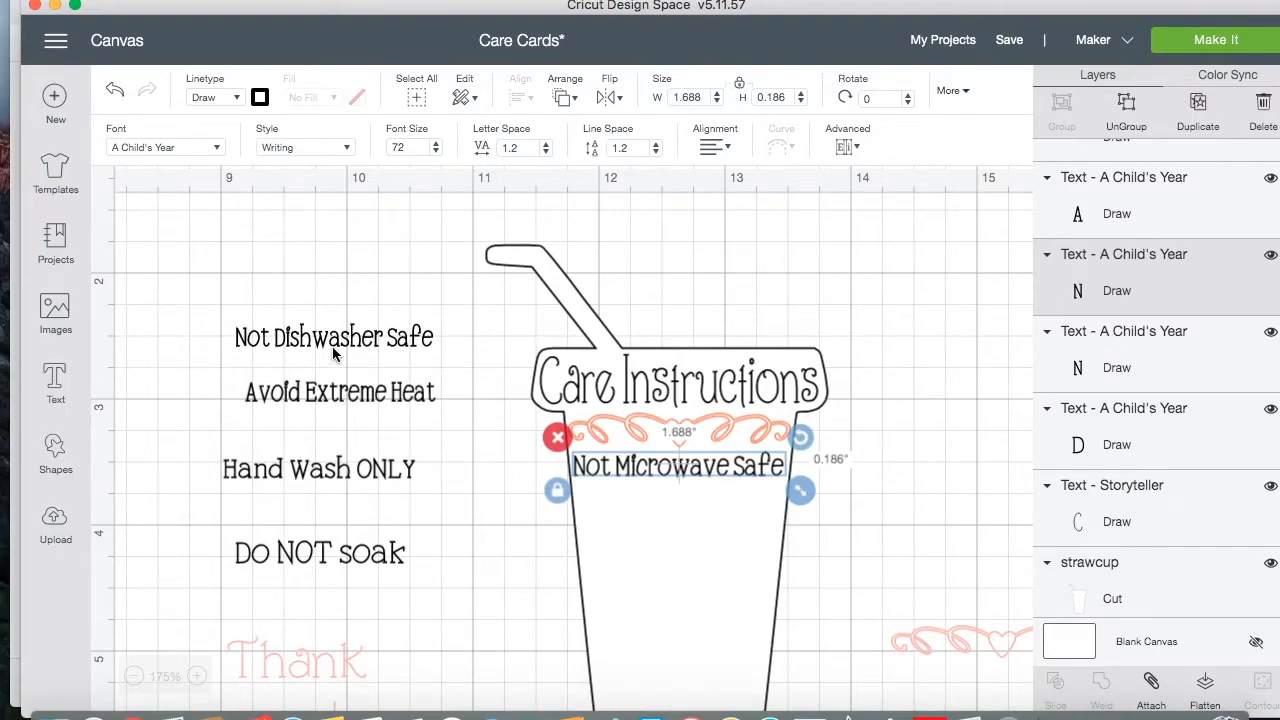
pyautogui.moveTo(335, 343); pyautogui.dragTo(836, 660)
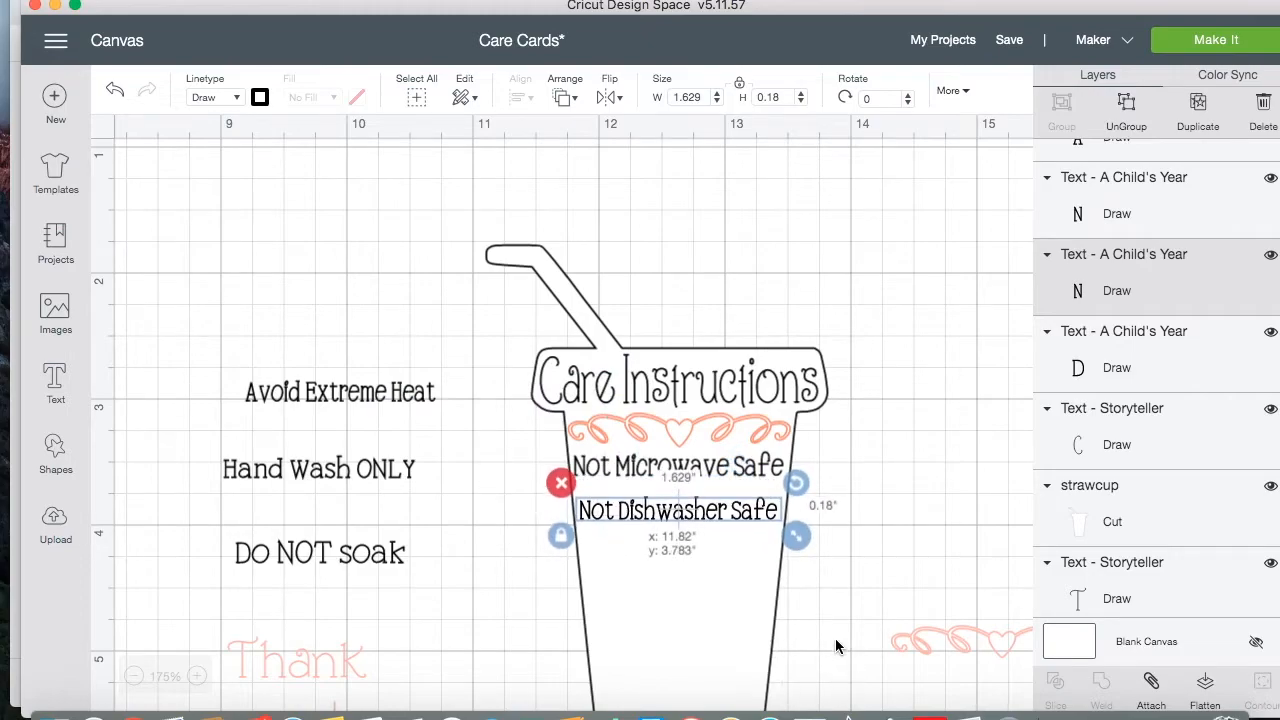
# Step: Place the "Avoid Extreme Heat" and "Hand Wash ONLY" texts on the cup, one below the other under "Not Dishwasher Safe"
pyautogui.click(375, 348)
pyautogui.moveTo(375, 348); pyautogui.dragTo(893, 657)
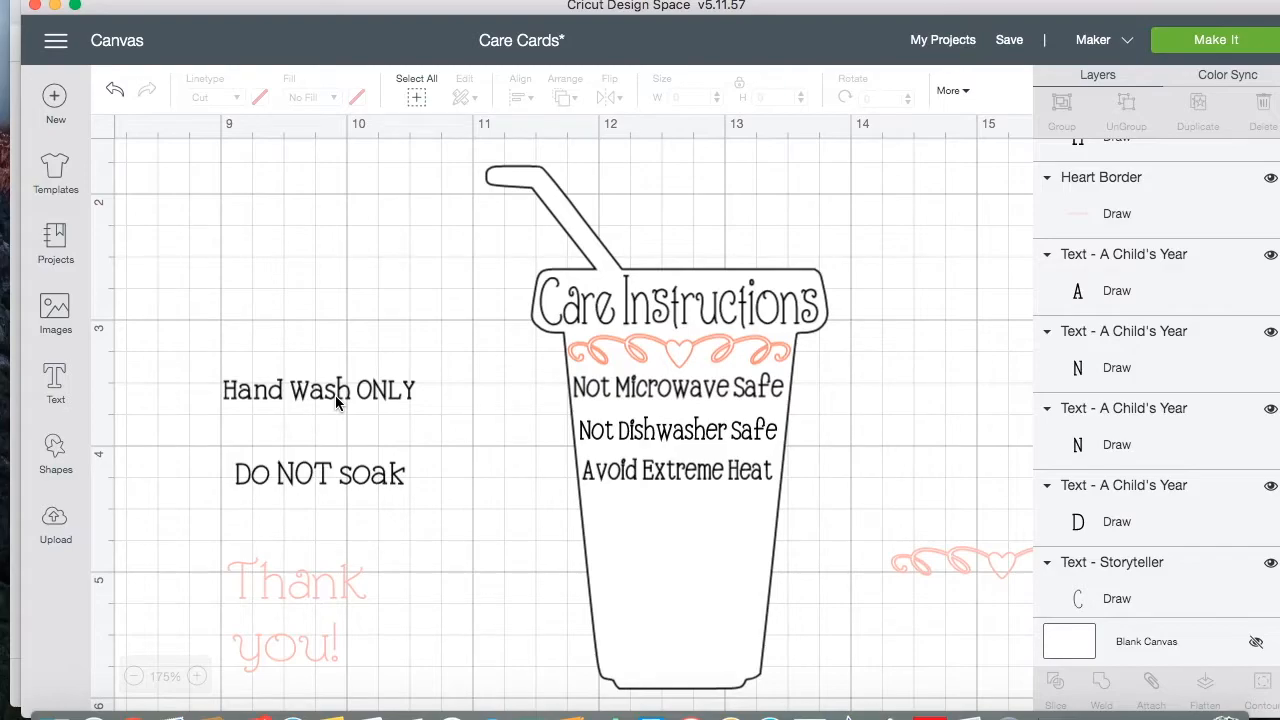
pyautogui.click(335, 395)
pyautogui.moveTo(320, 393); pyautogui.dragTo(949, 637)
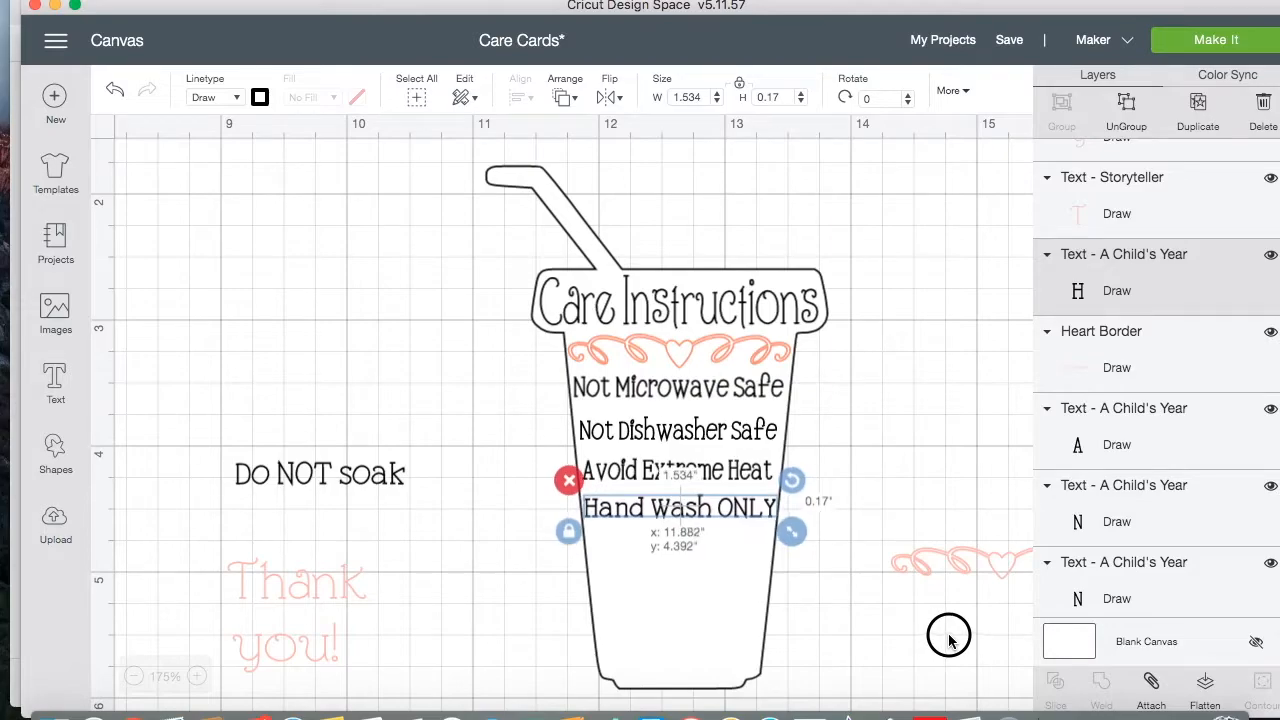
# Step: Nudge the "Avoid Extreme Heat" line slightly up and place the "Do NOT soak" text below "Hand Wash ONLY" on the cup
pyautogui.click(729, 470)
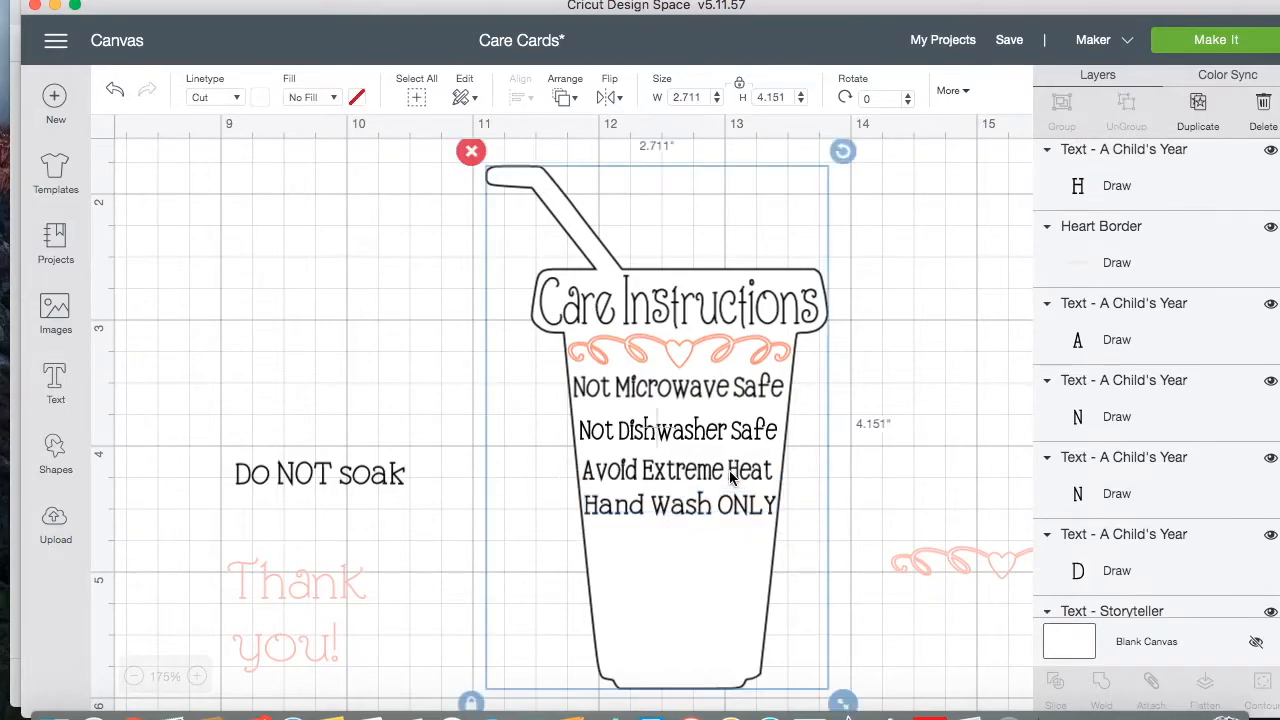
pyautogui.click(651, 469)
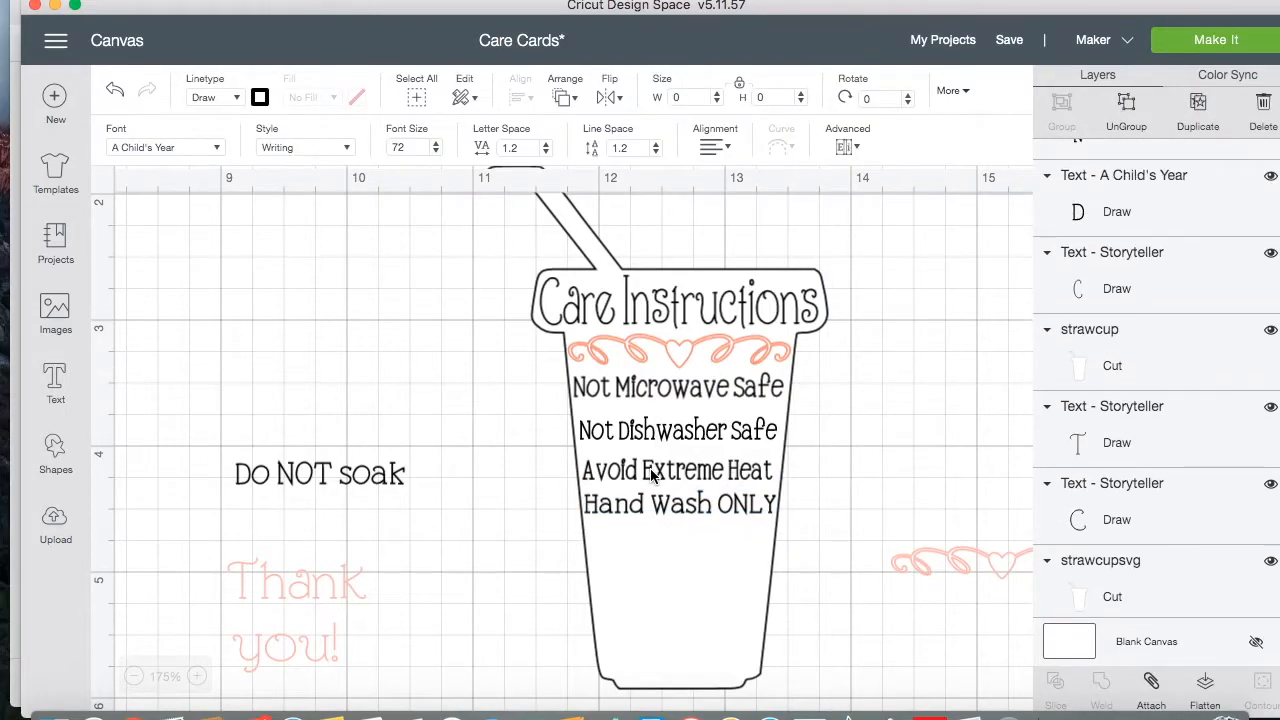
pyautogui.click(651, 470)
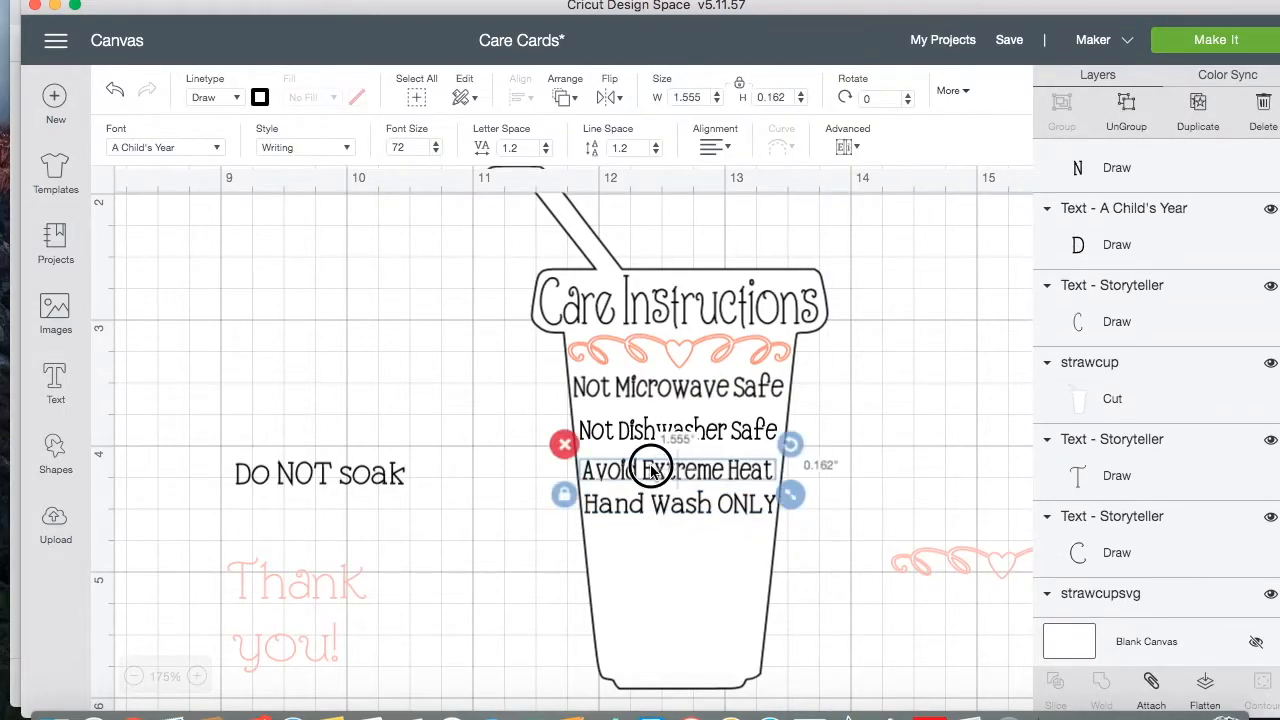
pyautogui.click(301, 473)
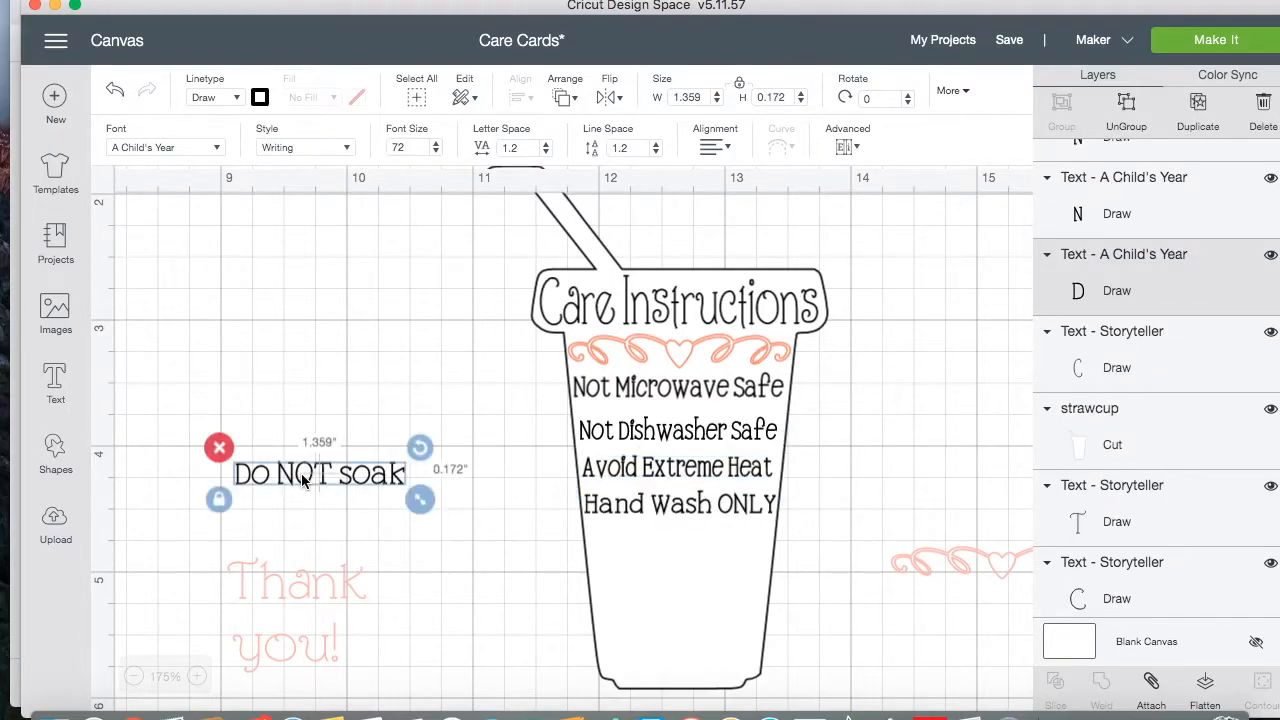
pyautogui.moveTo(301, 473); pyautogui.dragTo(659, 540)
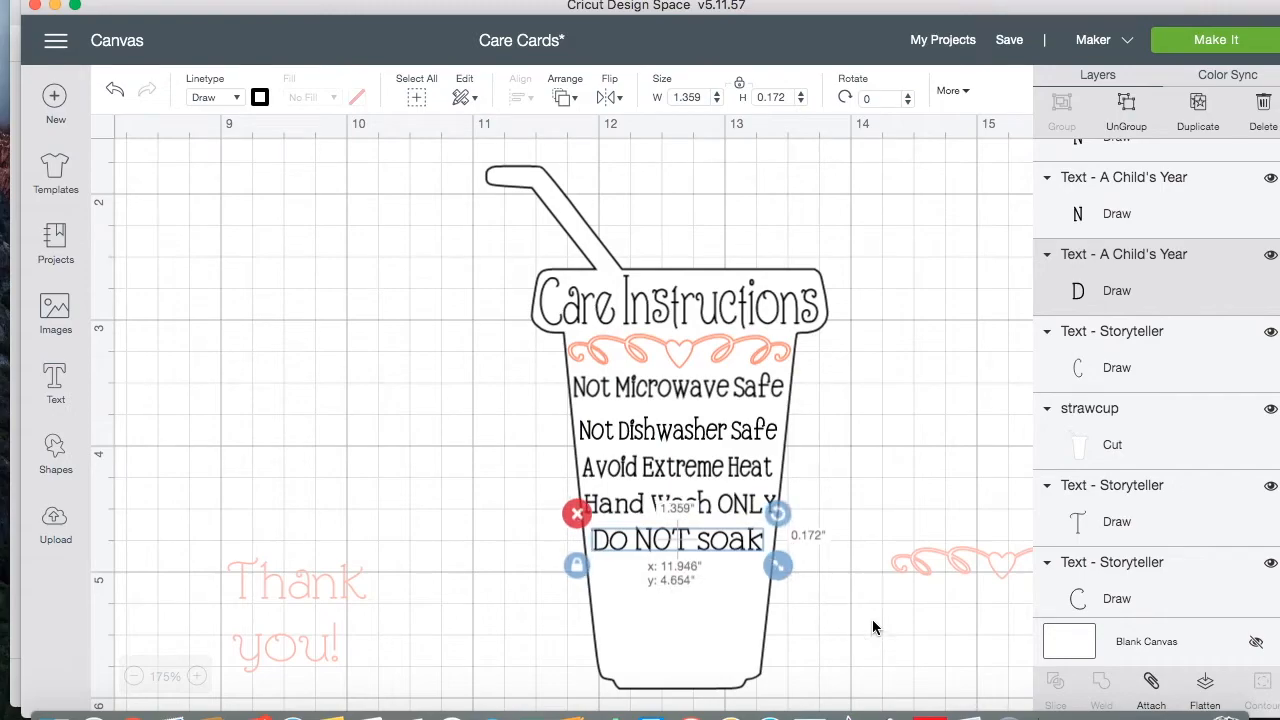
# Step: Shift the "Not Dishwasher Safe" and "Avoid Extreme Heat" lines slightly up to even out the spacing of the stacked instructions
pyautogui.click(690, 432)
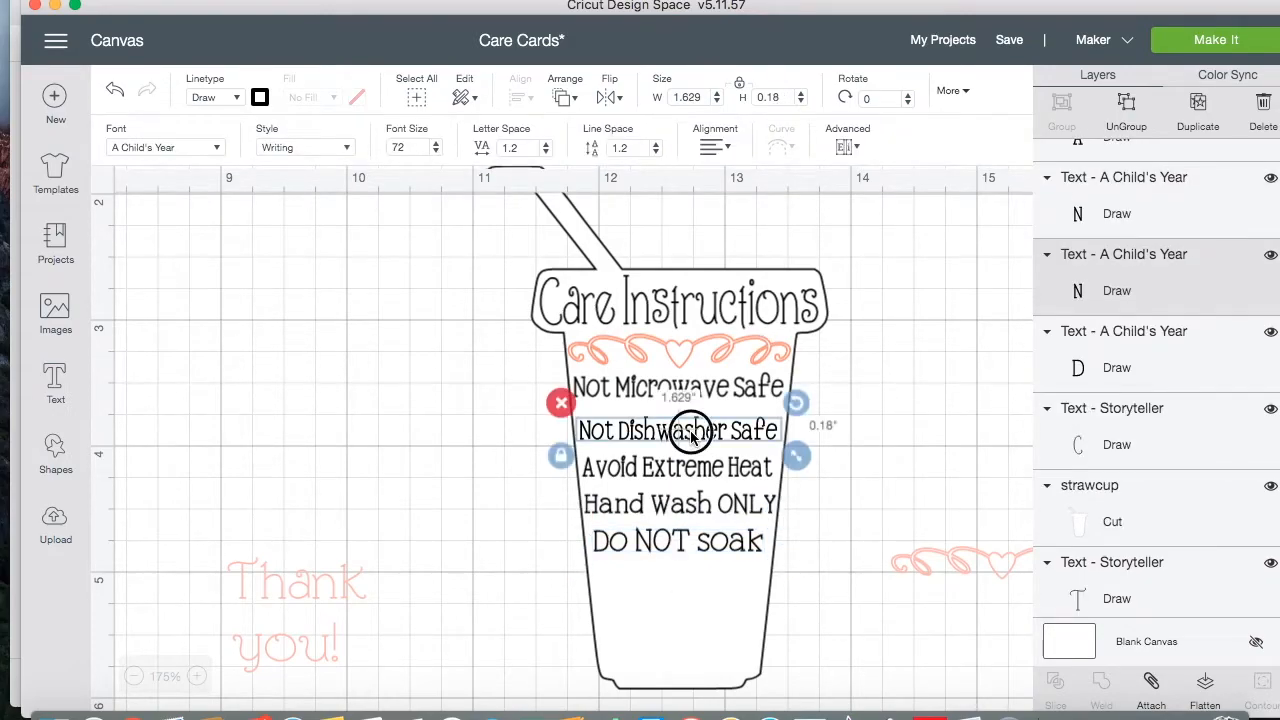
pyautogui.moveTo(690, 432); pyautogui.dragTo(690, 429)
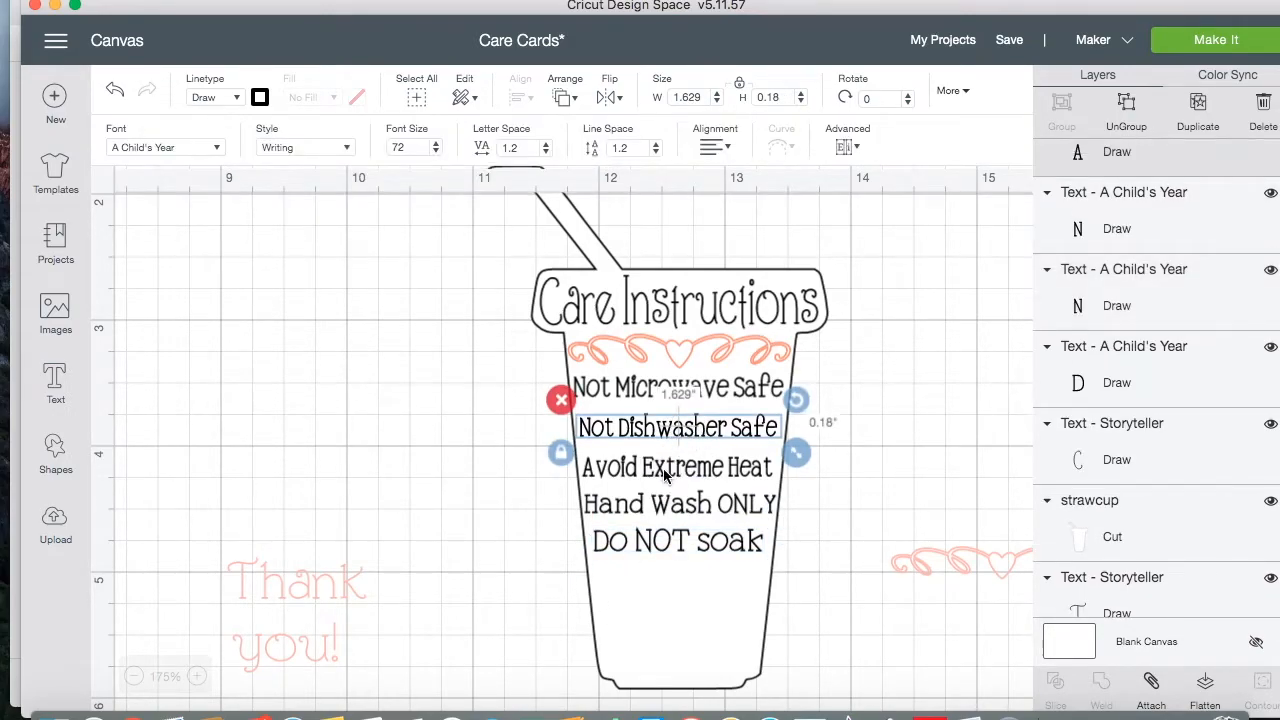
pyautogui.moveTo(663, 468); pyautogui.dragTo(663, 468)
pyautogui.click(653, 541)
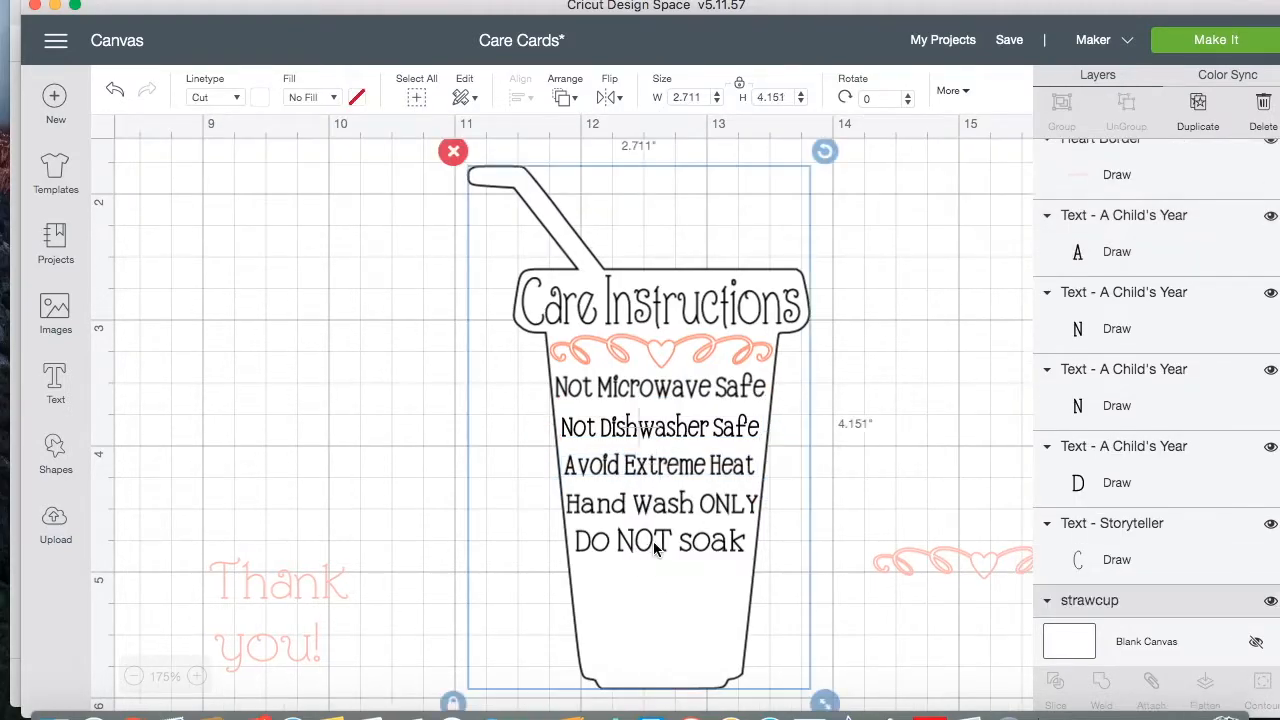
pyautogui.click(664, 570)
# Step: Move the spare heart border beside the cup farther down and away from it
pyautogui.scroll(-2, 731, 508)
pyautogui.moveTo(884, 462)
pyautogui.mouseDown()
pyautogui.moveTo(947, 499)
pyautogui.moveTo(1104, 660)
pyautogui.mouseUp()
pyautogui.scroll(2, 867, 524)
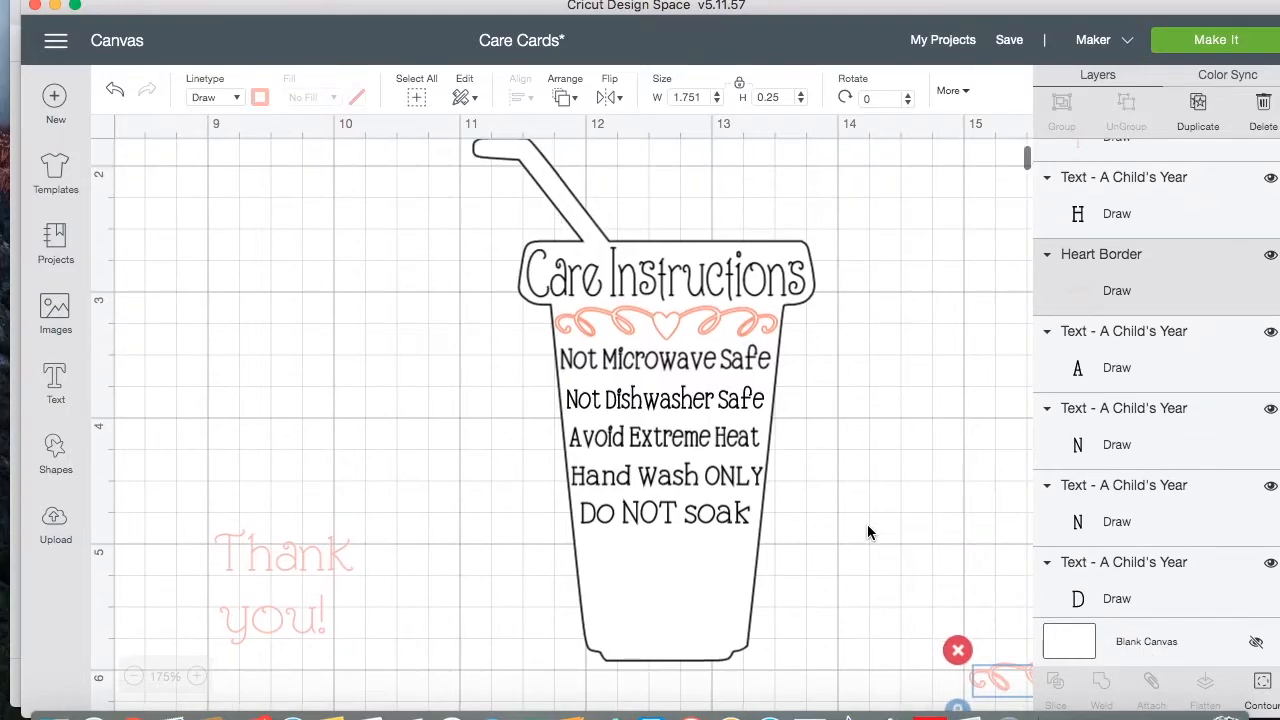
# Step: Place the "Thank" and "you!" texts at the bottom of the cup, centred one below the other under "Do NOT soak"
pyautogui.click(287, 558)
pyautogui.click(349, 560)
pyautogui.click(316, 475)
pyautogui.moveTo(313, 558); pyautogui.dragTo(675, 568)
pyautogui.moveTo(383, 624); pyautogui.dragTo(827, 602)
pyautogui.hscroll(1, 827, 602)
pyautogui.click(635, 539)
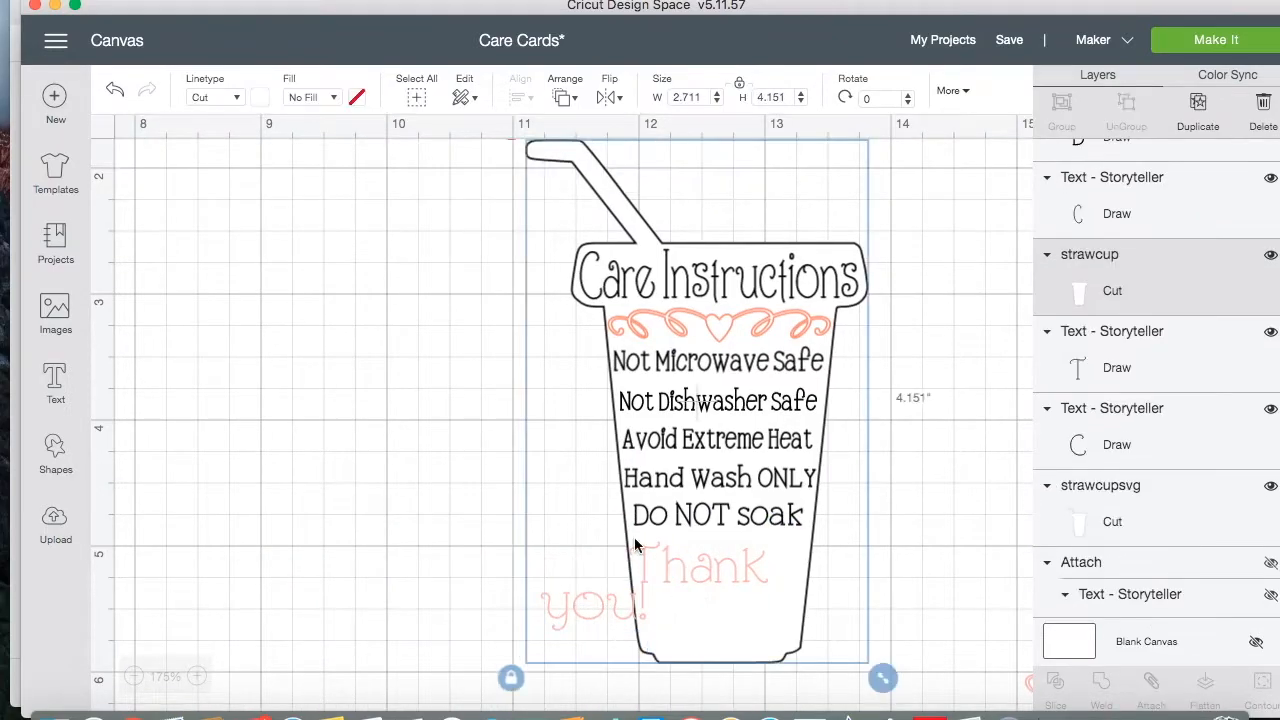
pyautogui.moveTo(706, 569); pyautogui.dragTo(724, 567)
pyautogui.moveTo(636, 618); pyautogui.dragTo(752, 630)
# Step: Set the fine point pen color of the "Thank" and "you!" texts to Pink Crystal
pyautogui.click(708, 567)
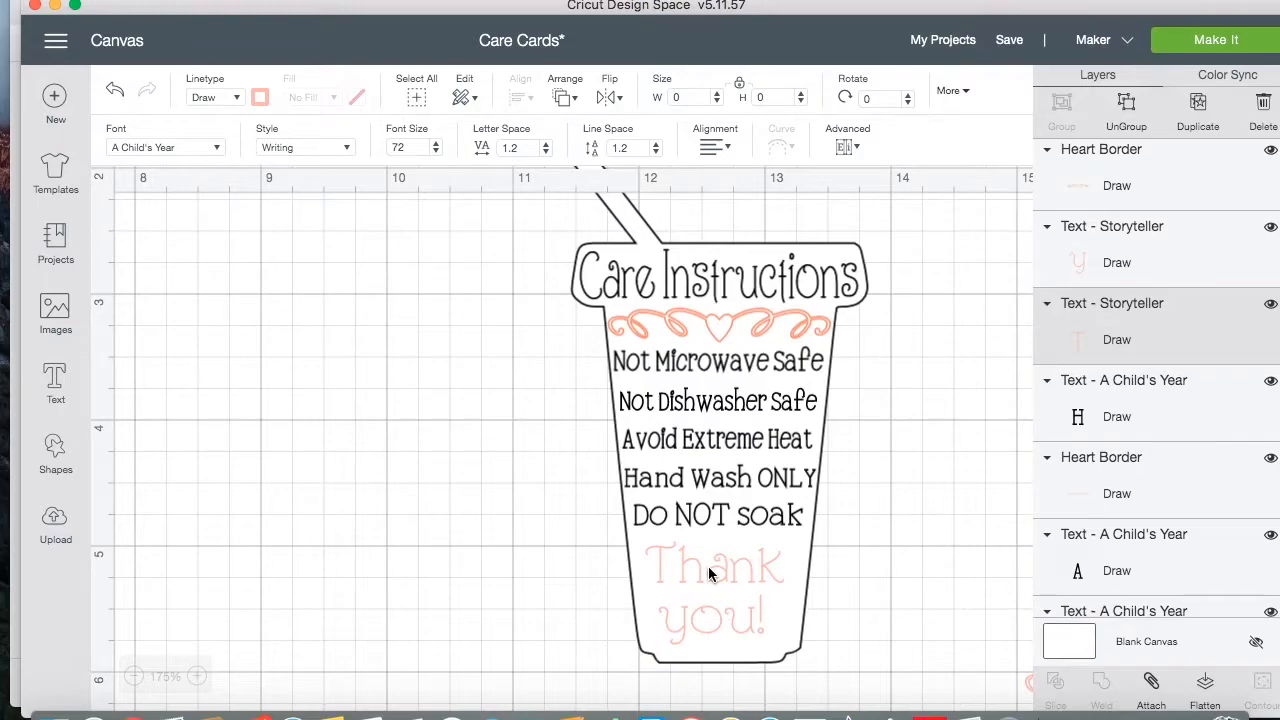
pyautogui.click(259, 97)
pyautogui.scroll(-5, 323, 300)
pyautogui.scroll(-3, 325, 303)
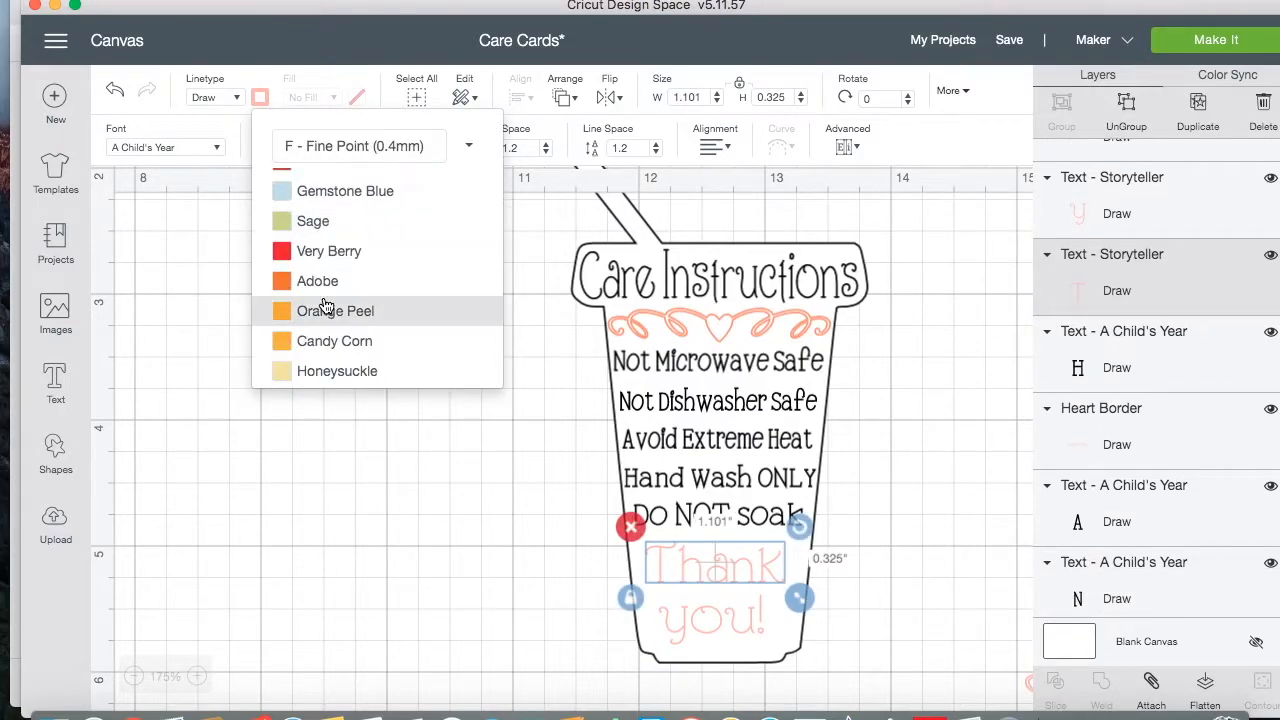
pyautogui.click(705, 621)
pyautogui.click(705, 621)
pyautogui.click(260, 98)
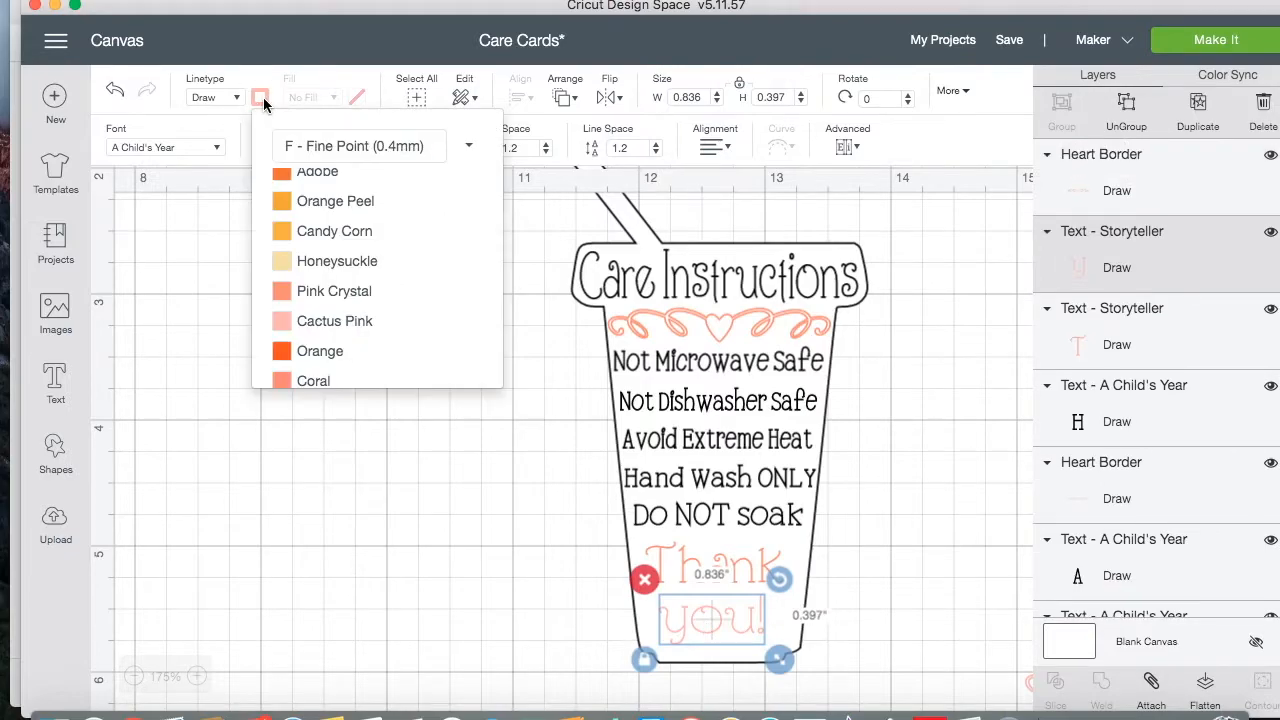
pyautogui.click(290, 298)
pyautogui.click(447, 537)
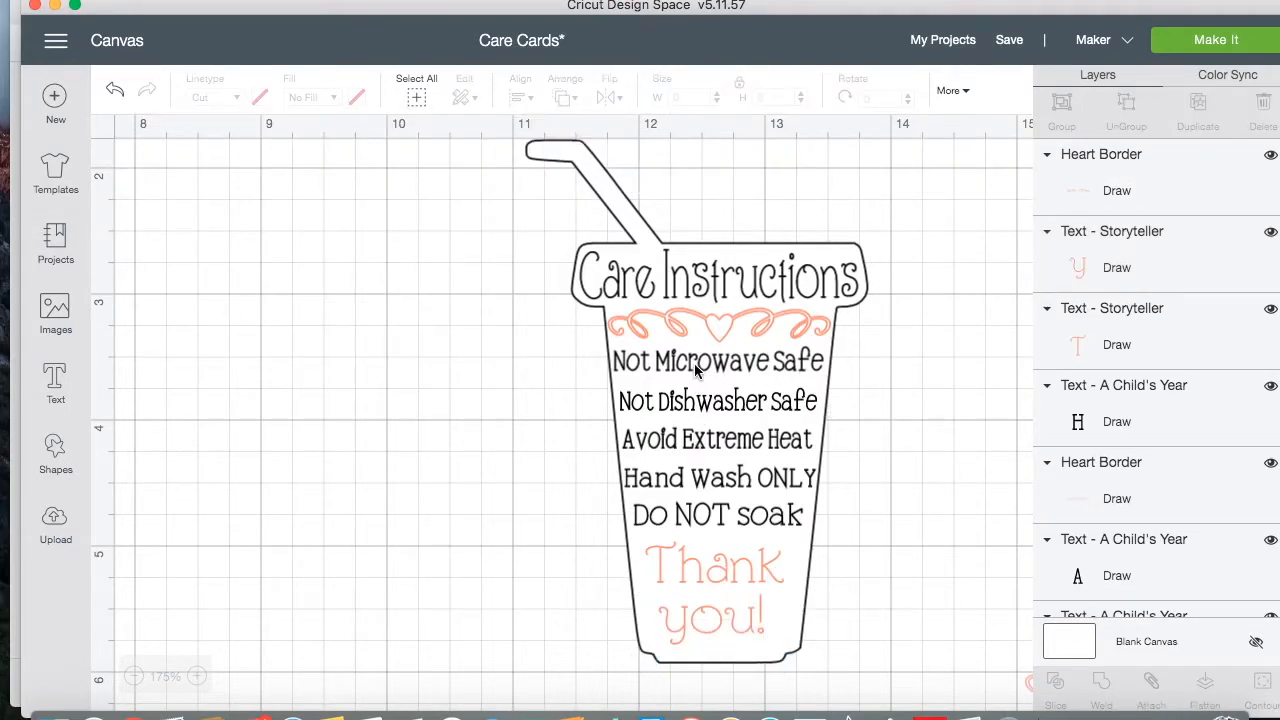
# Step: Select the cup with all its texts and heart border and attach them together
pyautogui.hscroll(3, 726, 640)
pyautogui.click(560, 628)
pyautogui.moveTo(482, 672); pyautogui.dragTo(737, 169)
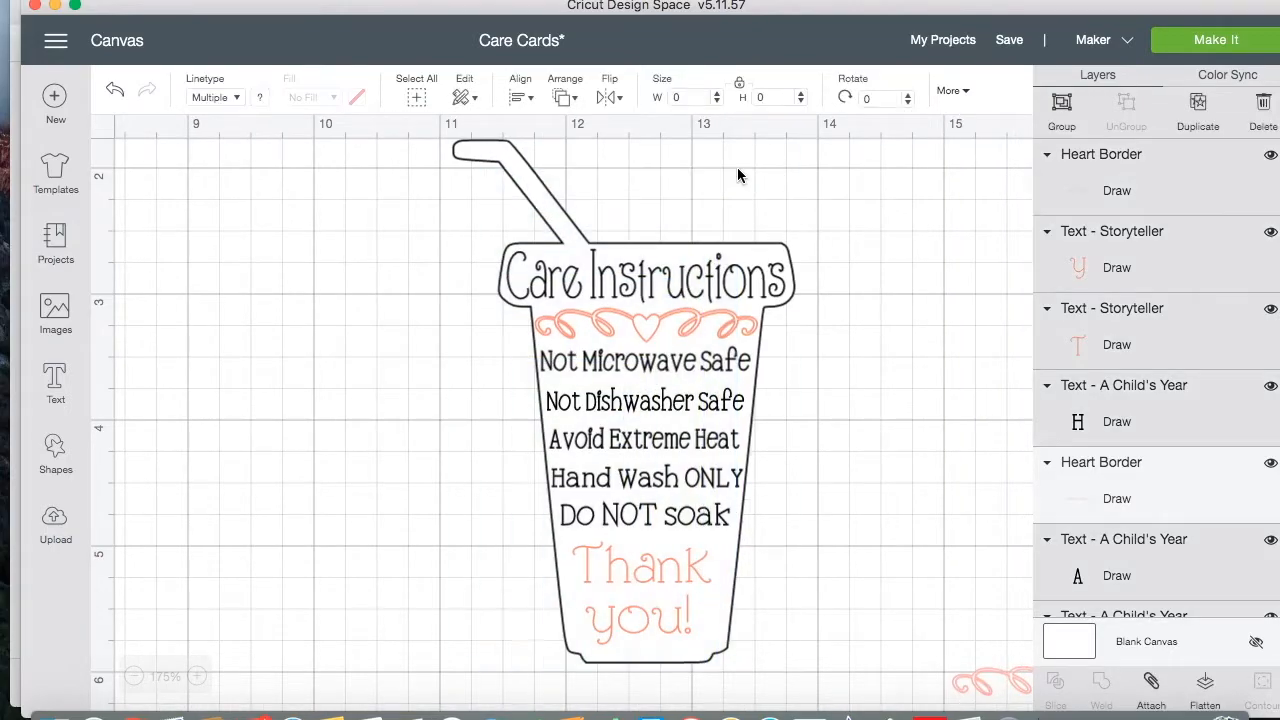
pyautogui.click(1152, 688)
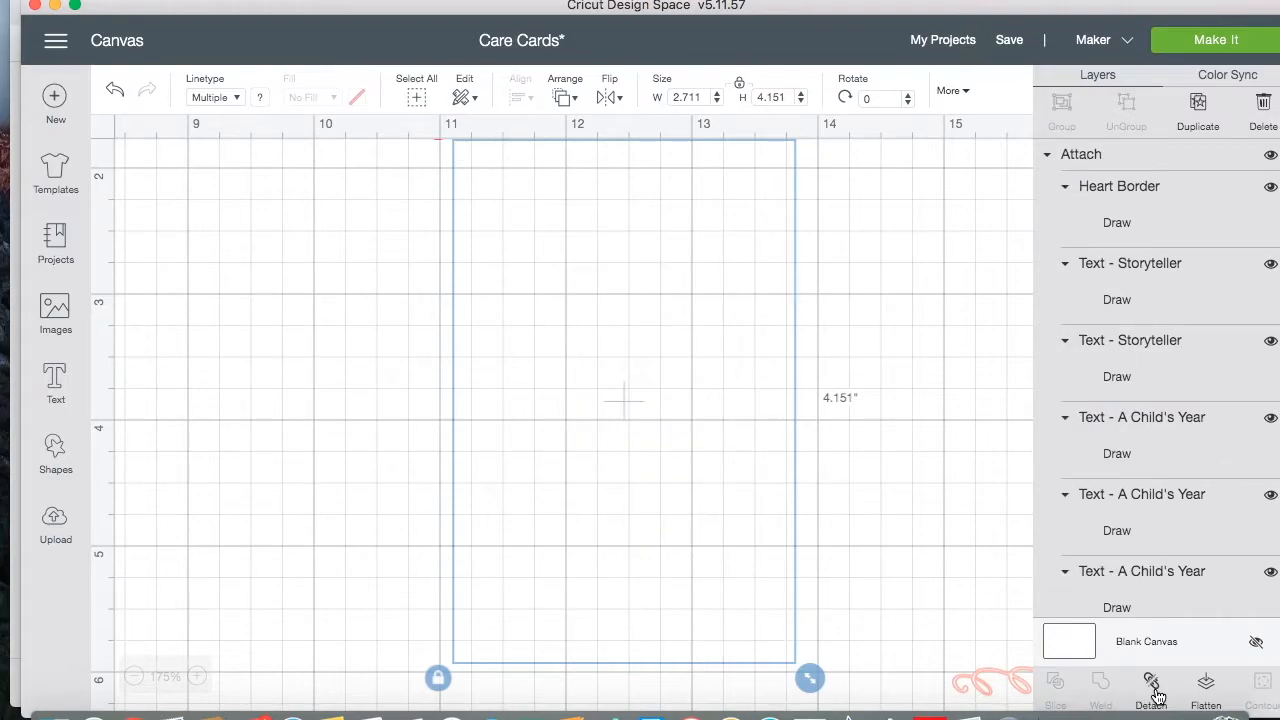
# Step: Copy the attached care card, paste three duplicates, and move the frontmost copy clear of the others
pyautogui.scroll(1, 645, 467)
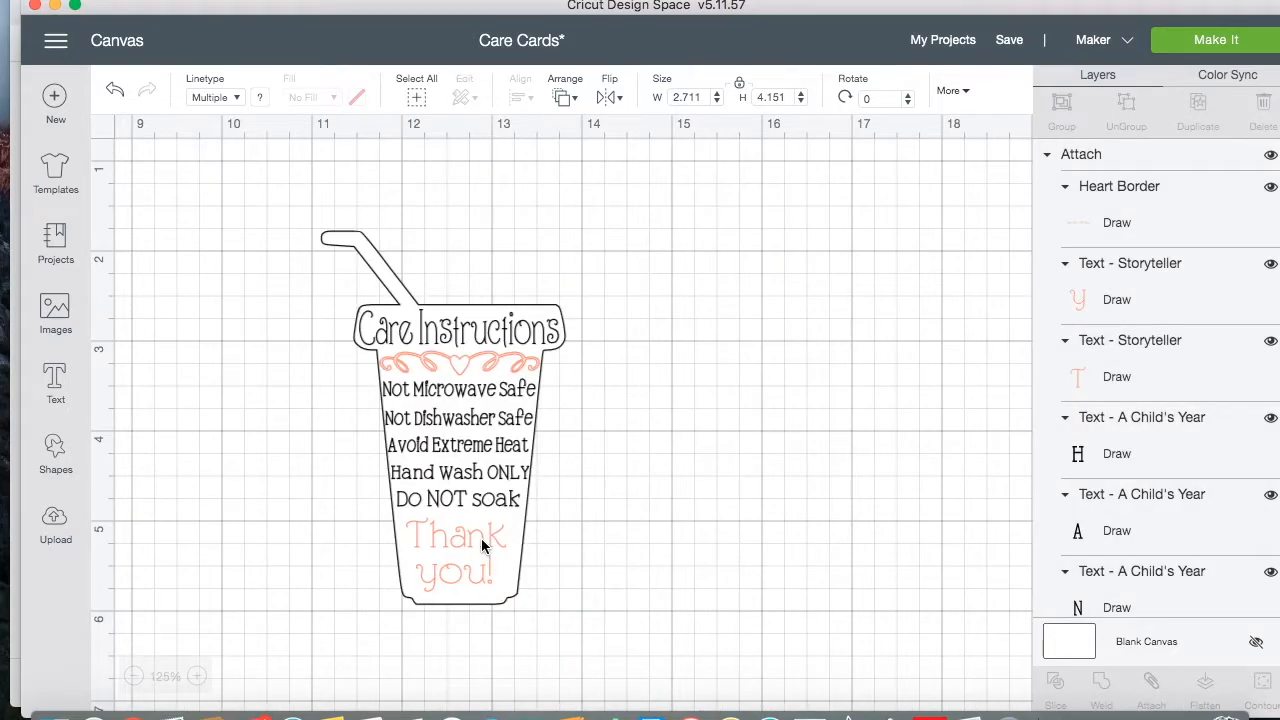
pyautogui.click(481, 539)
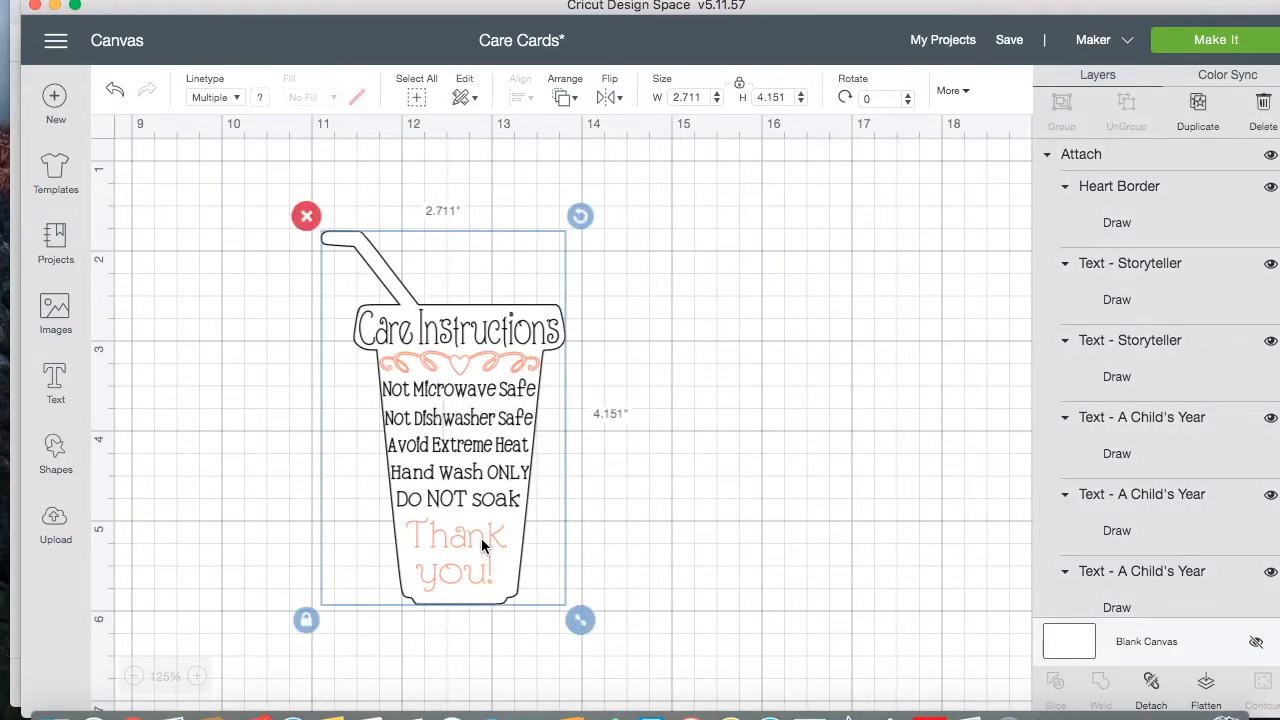
pyautogui.rightClick(474, 508)
pyautogui.click(512, 179)
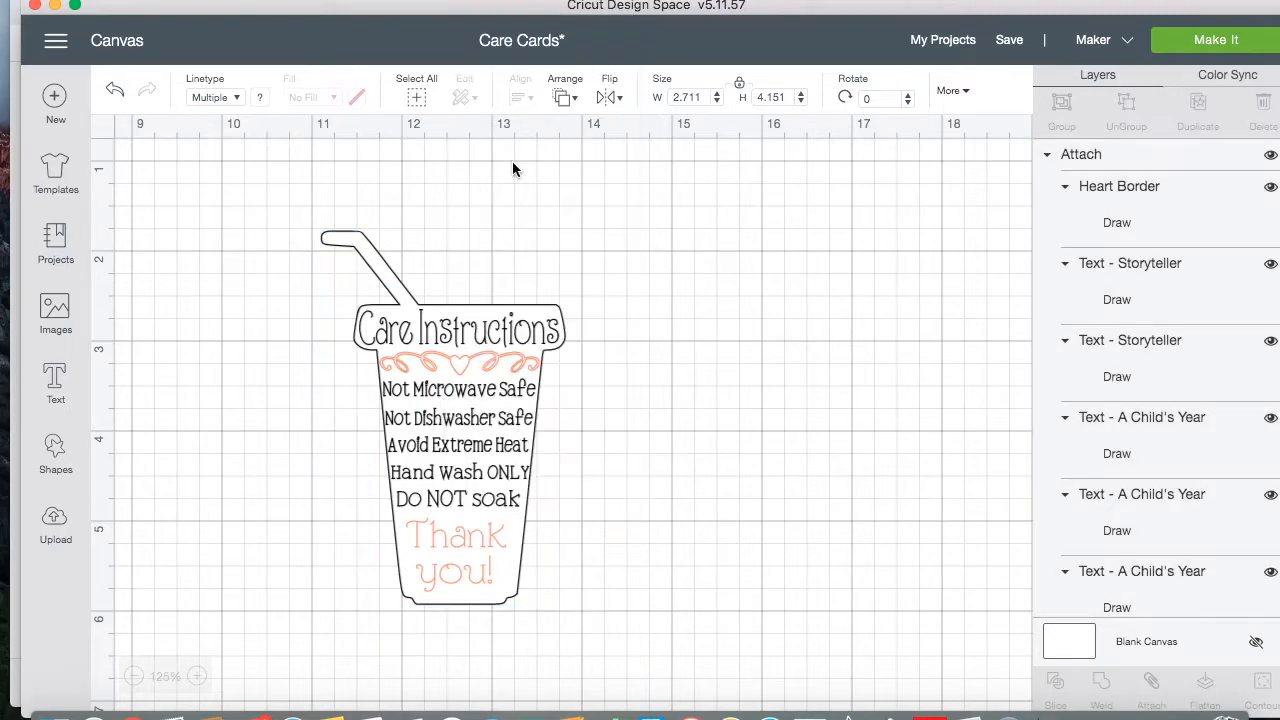
pyautogui.rightClick(470, 458)
pyautogui.click(519, 367)
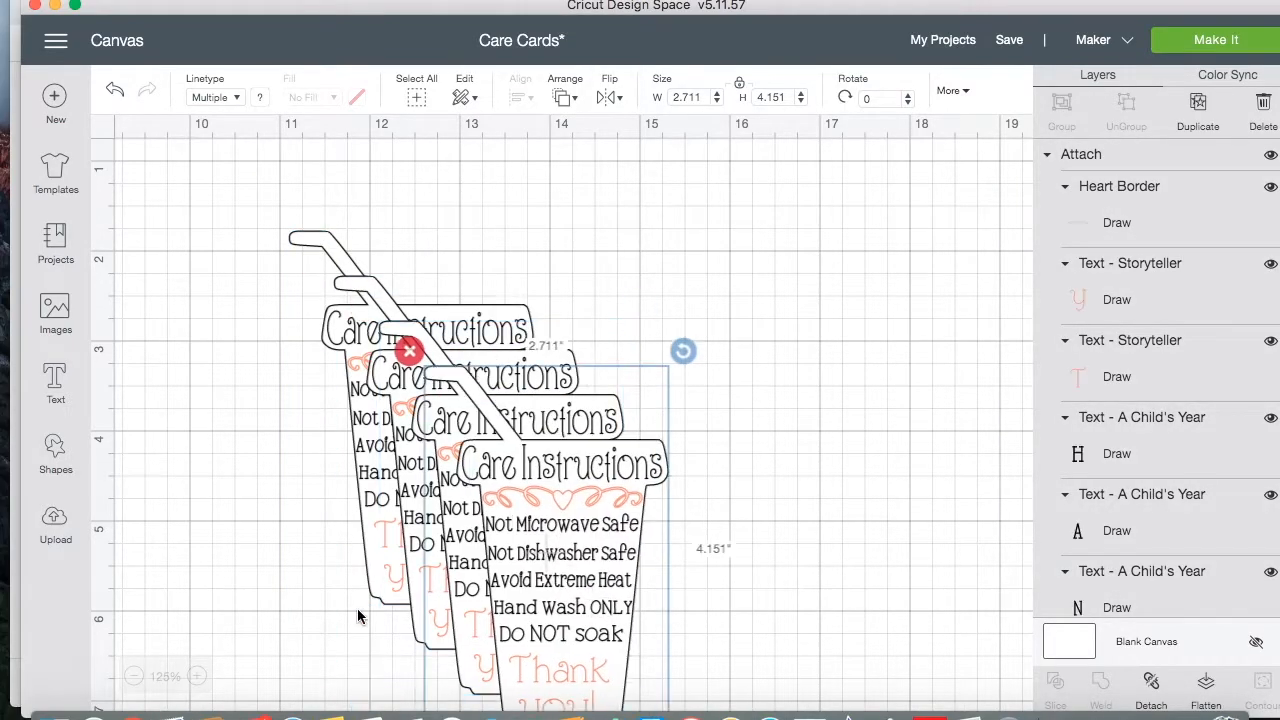
pyautogui.scroll(-3, 357, 615)
pyautogui.moveTo(554, 512); pyautogui.dragTo(692, 487)
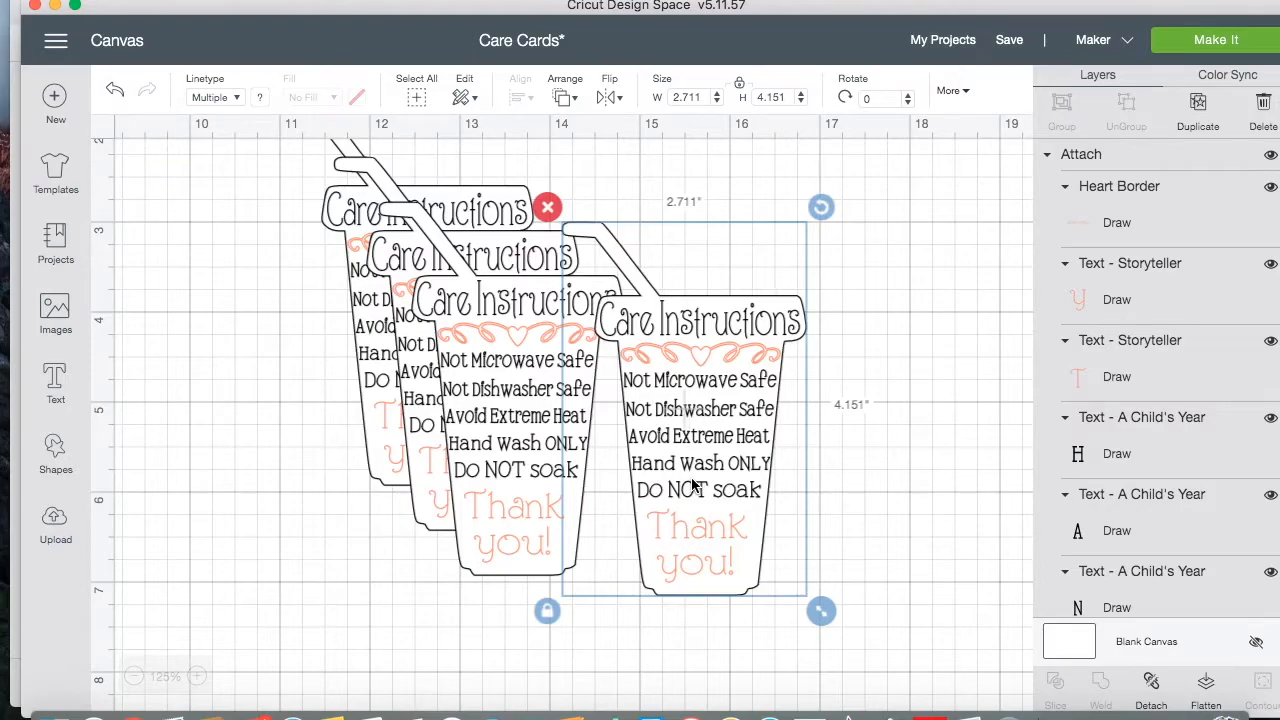
# Step: Send the cards to the mat preview, review their placement on the 12" x 12" mat, and continue to the machine setup
pyautogui.click(1170, 50)
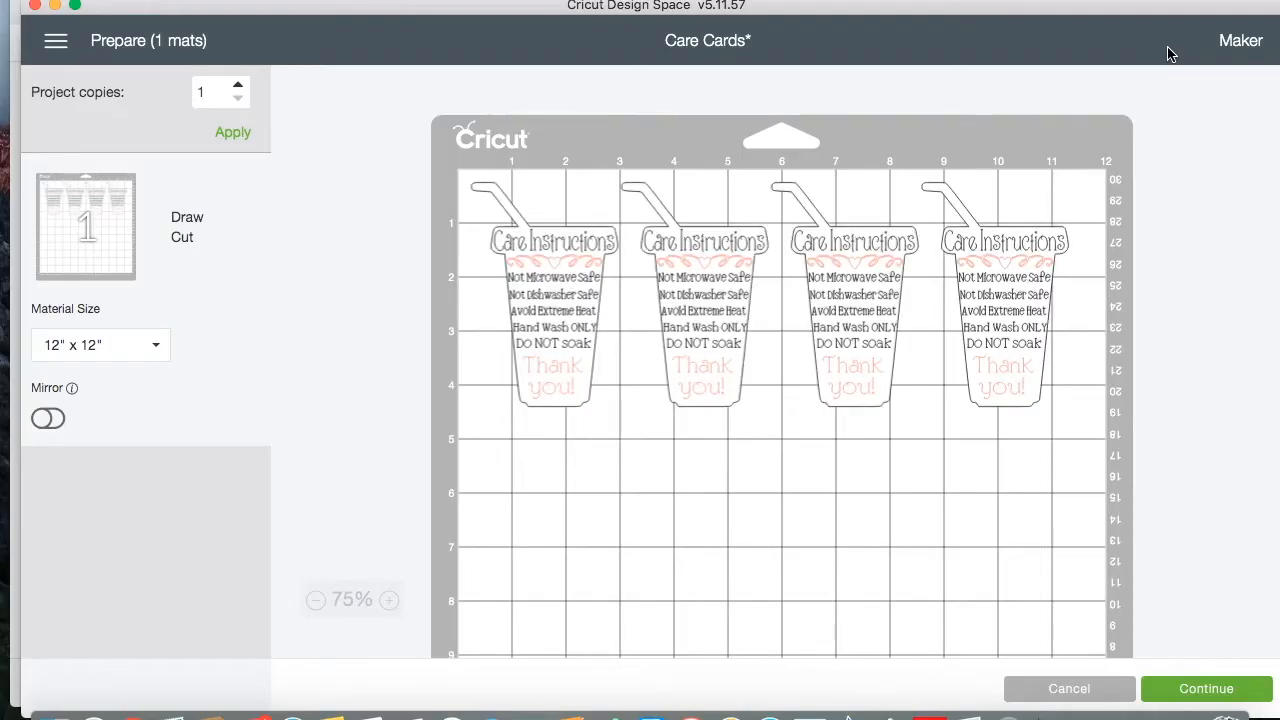
pyautogui.scroll(-4, 1064, 432)
pyautogui.scroll(3, 591, 354)
pyautogui.scroll(-3, 945, 495)
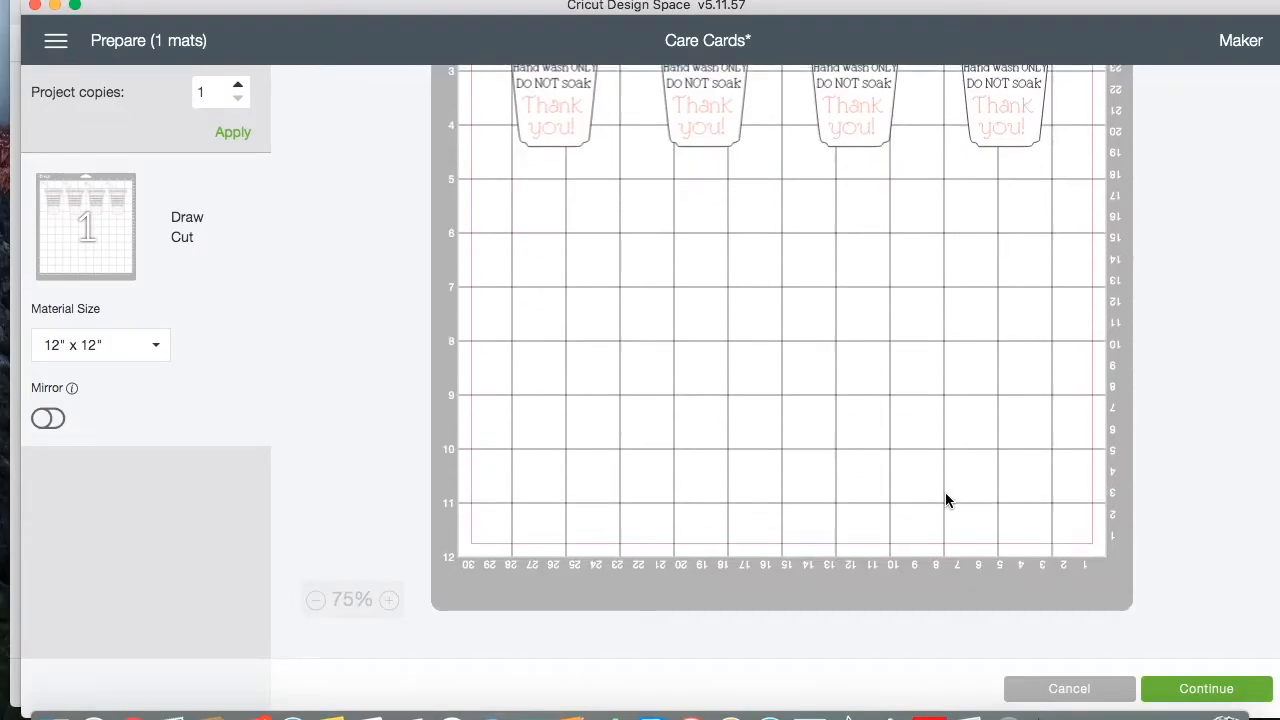
pyautogui.scroll(5, 545, 467)
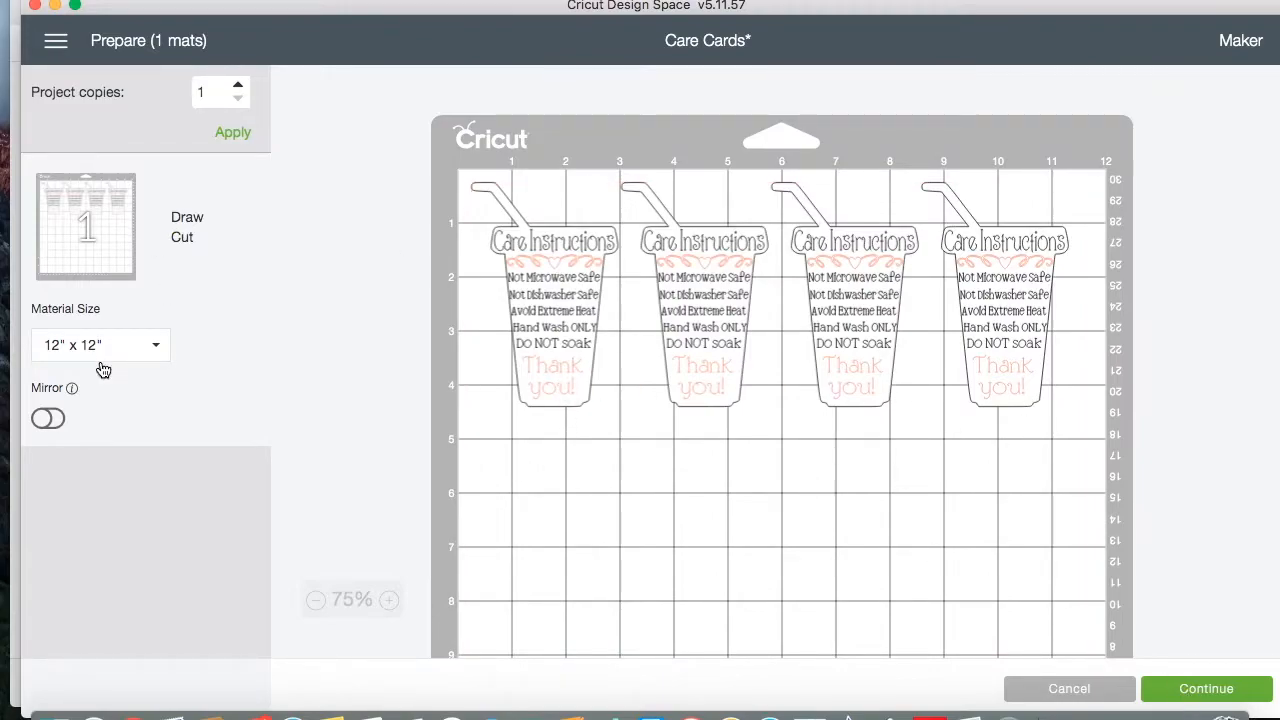
pyautogui.click(1191, 690)
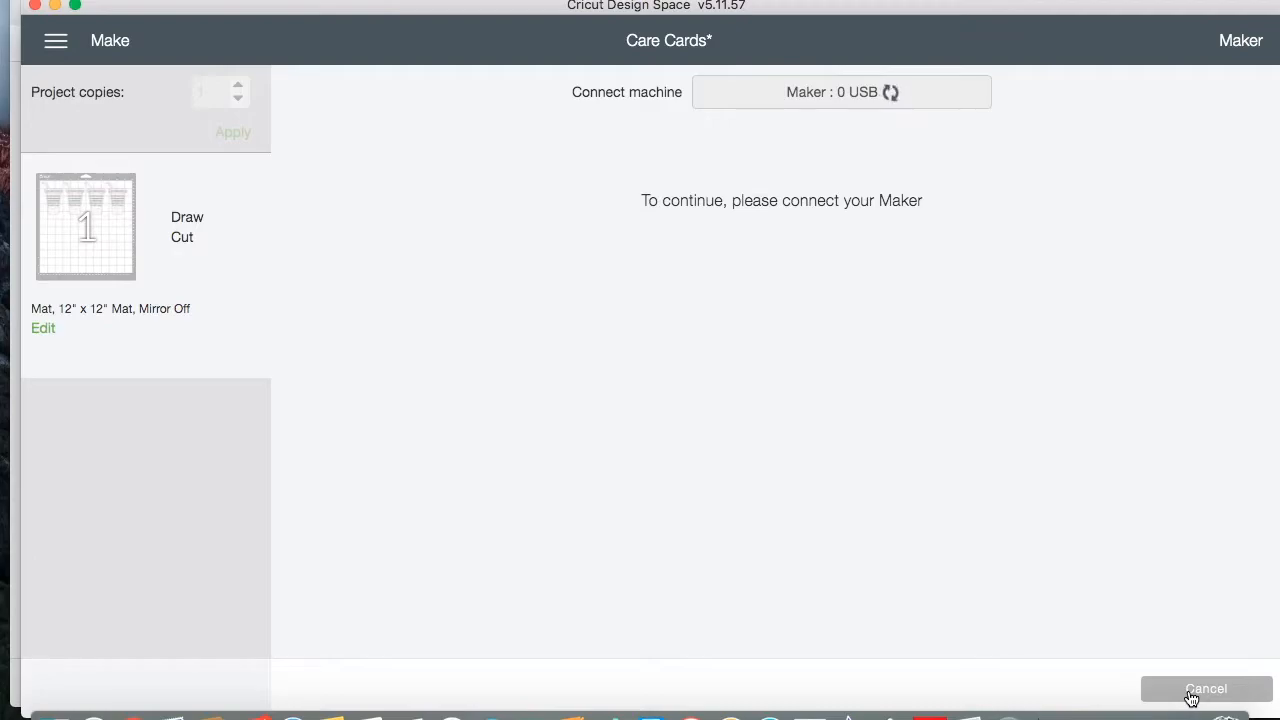
# Step: Select the USB-connected Maker as the machine and set the base material to Medium Cardstock – 80 lb (216 gsm)
pyautogui.click(649, 81)
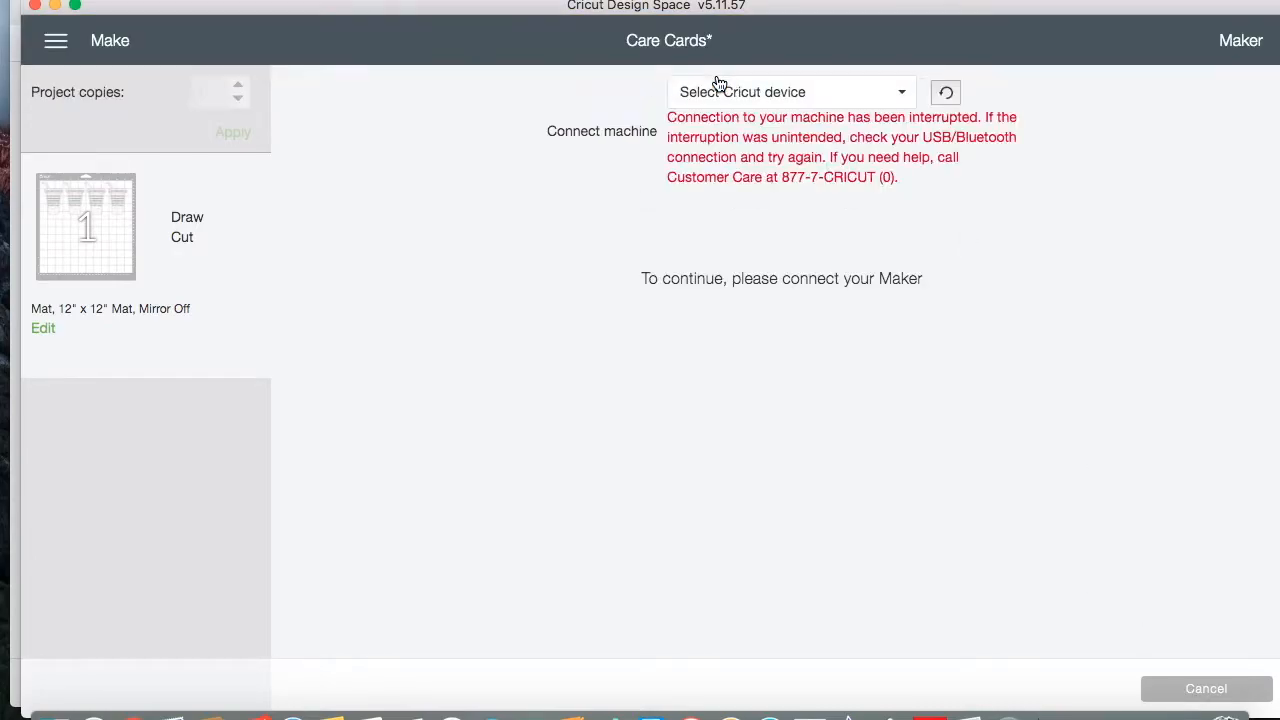
pyautogui.click(728, 88)
pyautogui.click(762, 129)
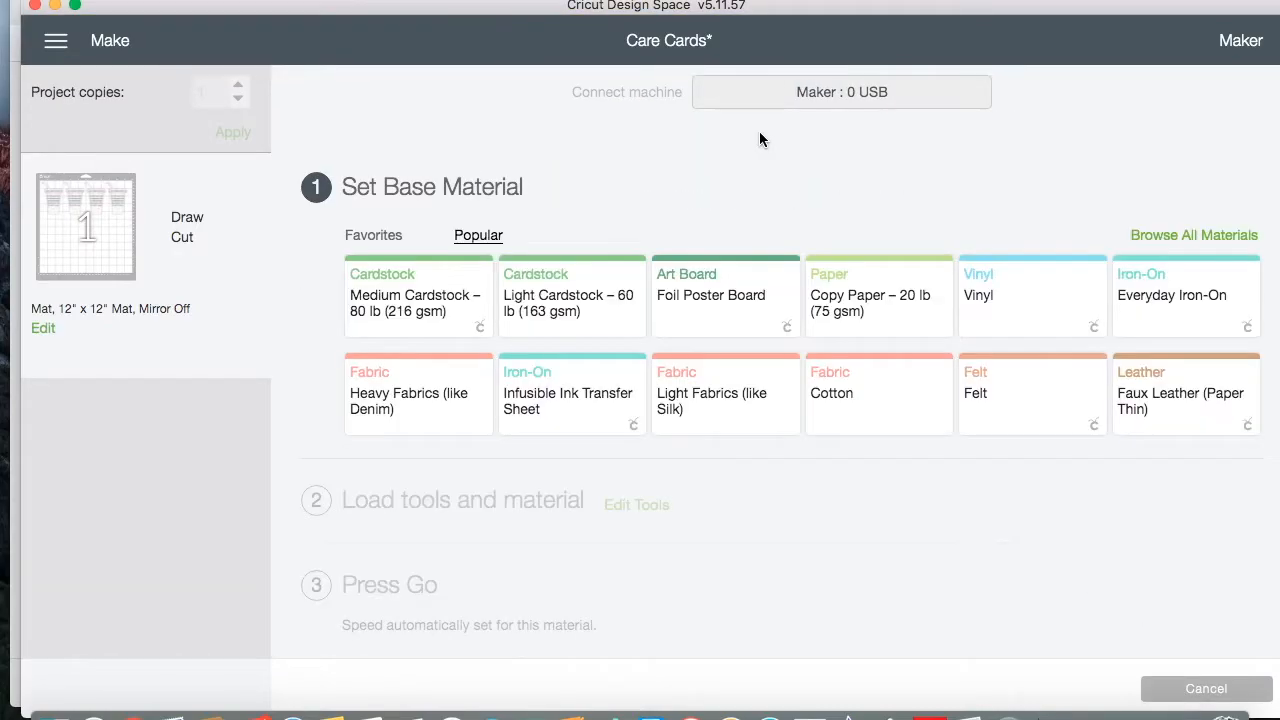
pyautogui.click(385, 324)
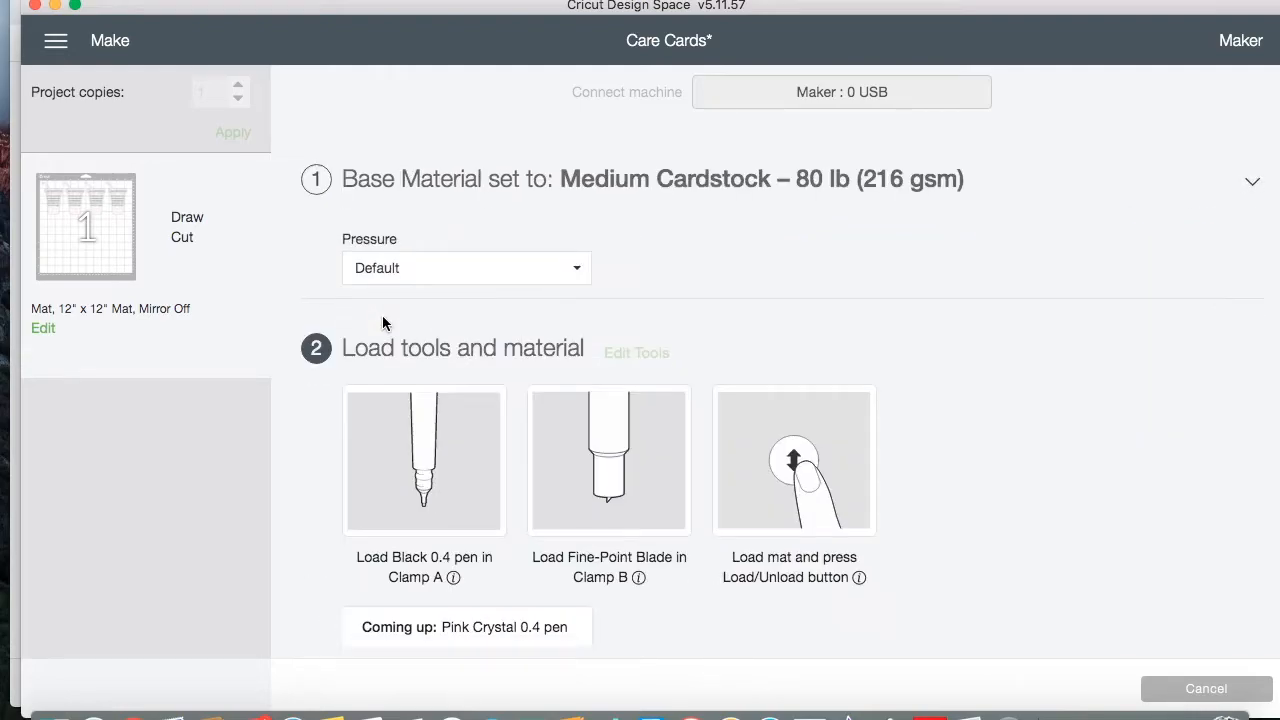